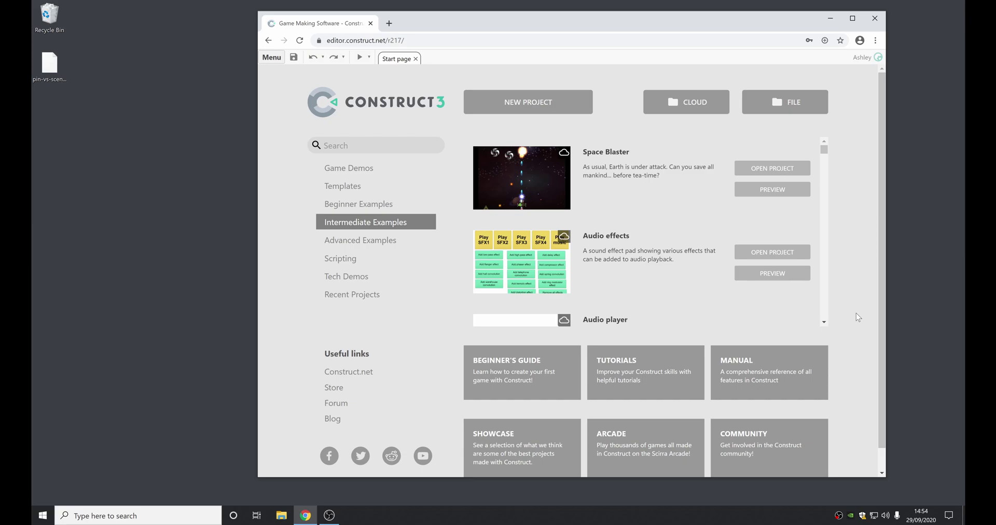
List the Beginner Examples on the start page and pick the Basic hierarchy example
click(367, 209)
scroll(736, 238, down, 6)
scroll(724, 241, up, 2)
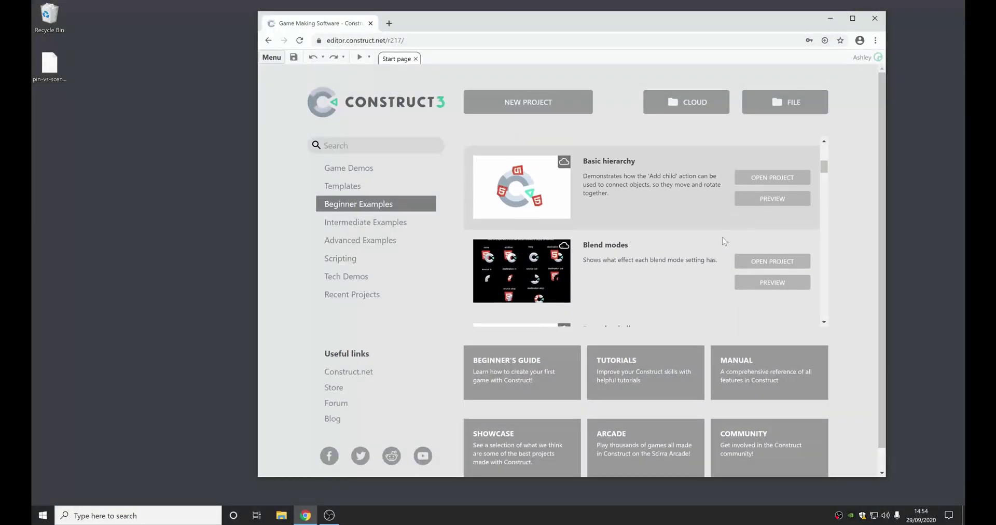
scroll(725, 241, up, 1)
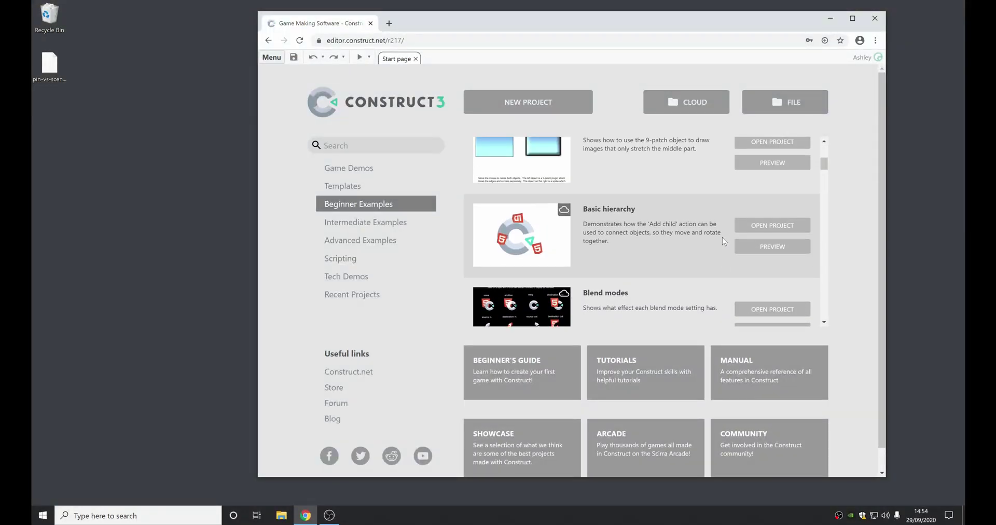
click(764, 226)
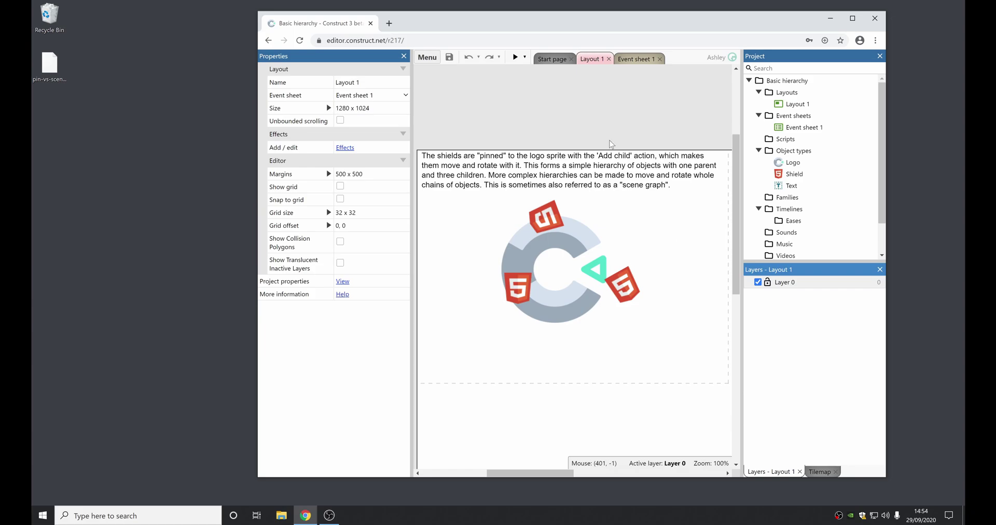
Inspect the Logo's Add child Shield action on Event sheet 1 without changes, then run a preview
click(644, 60)
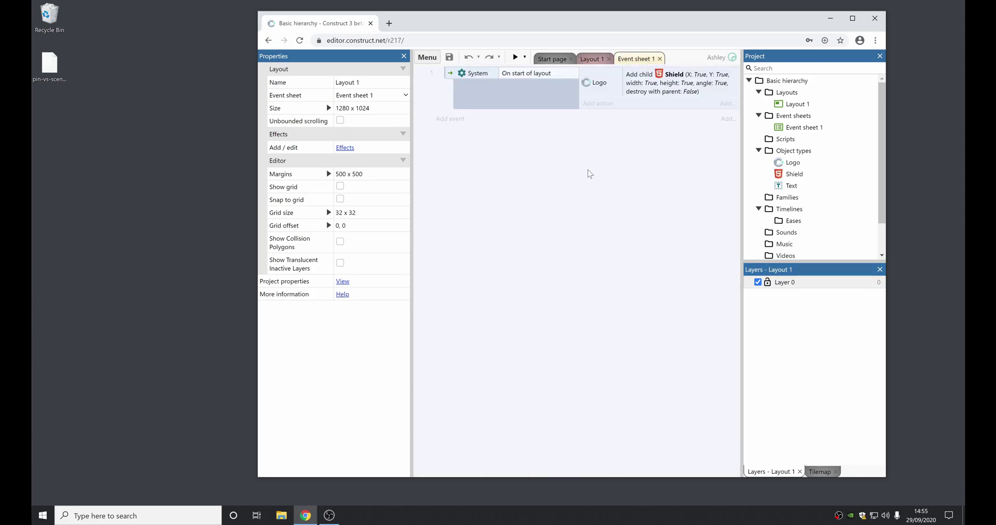
double_click(662, 89)
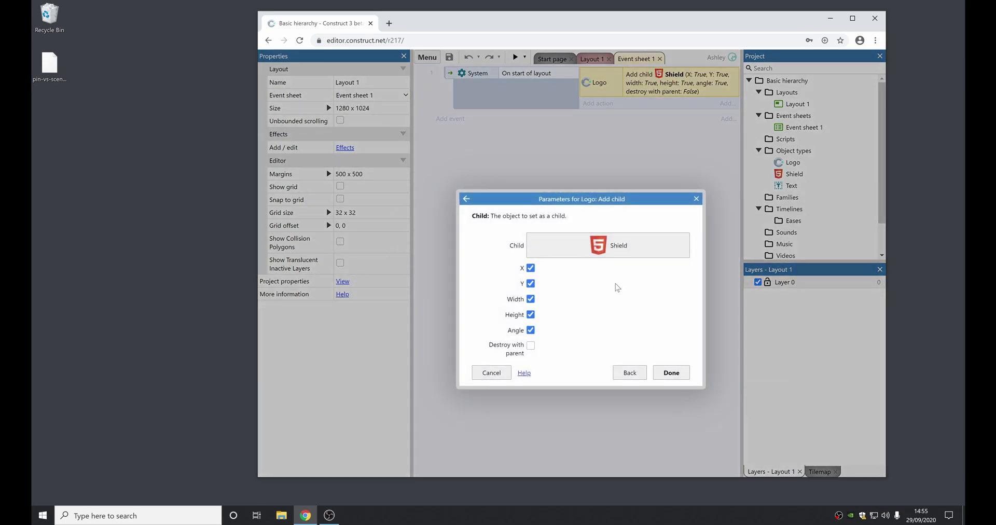
click(629, 372)
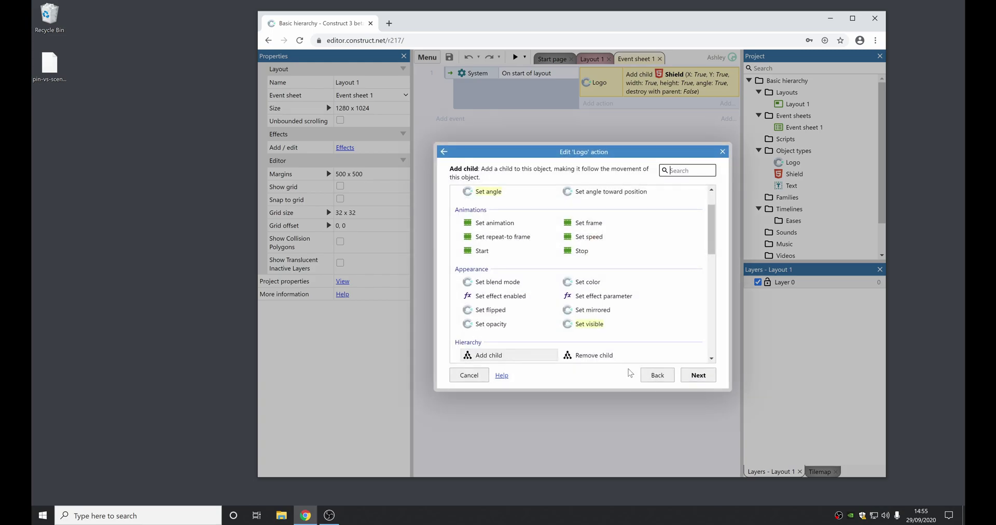
scroll(660, 307, down, 1)
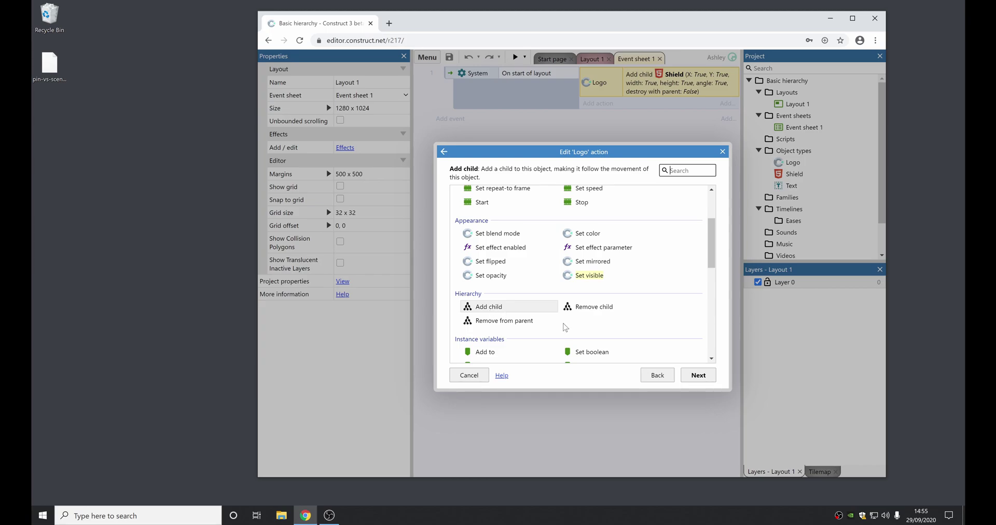
click(700, 378)
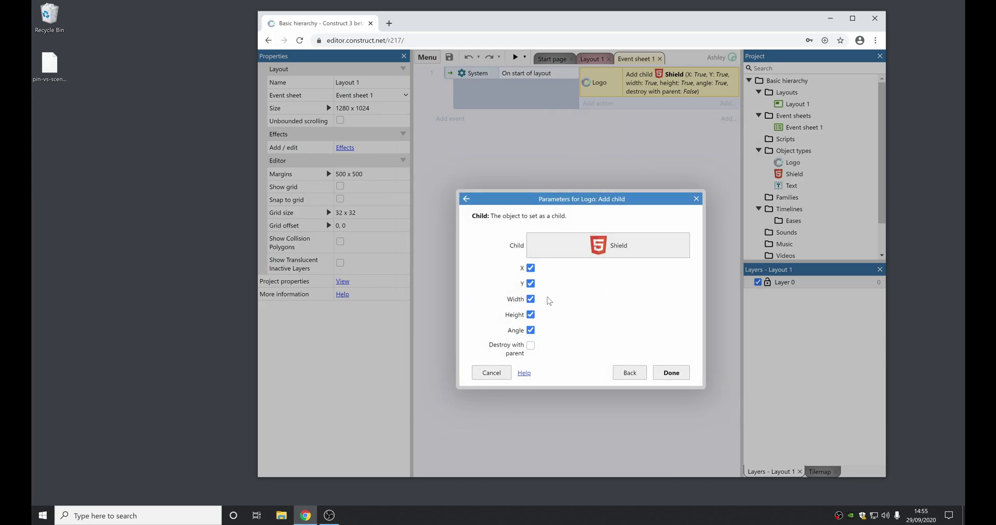
click(671, 372)
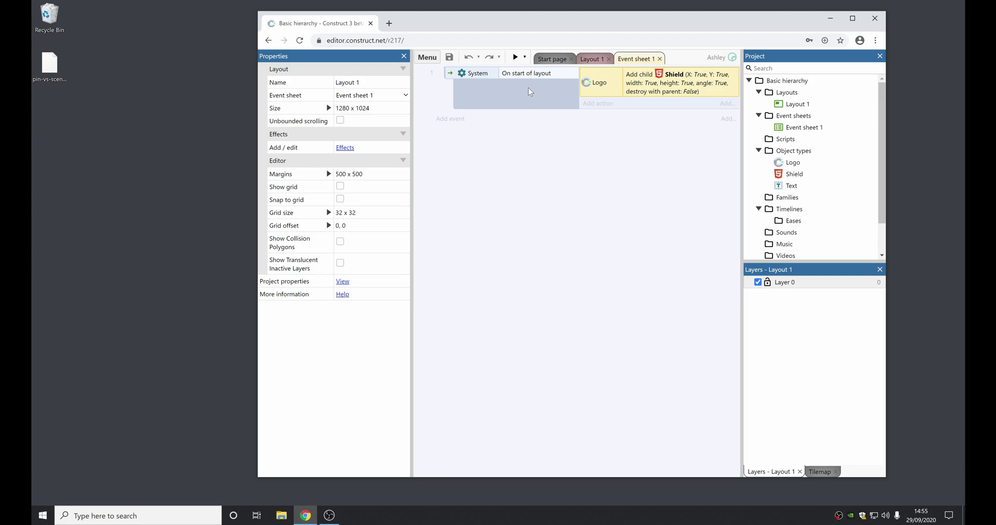
click(515, 57)
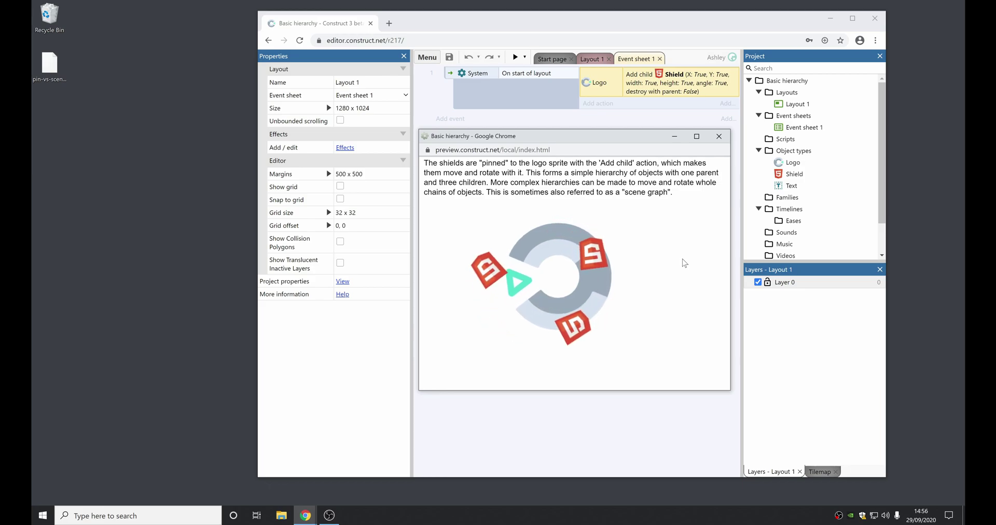
click(719, 136)
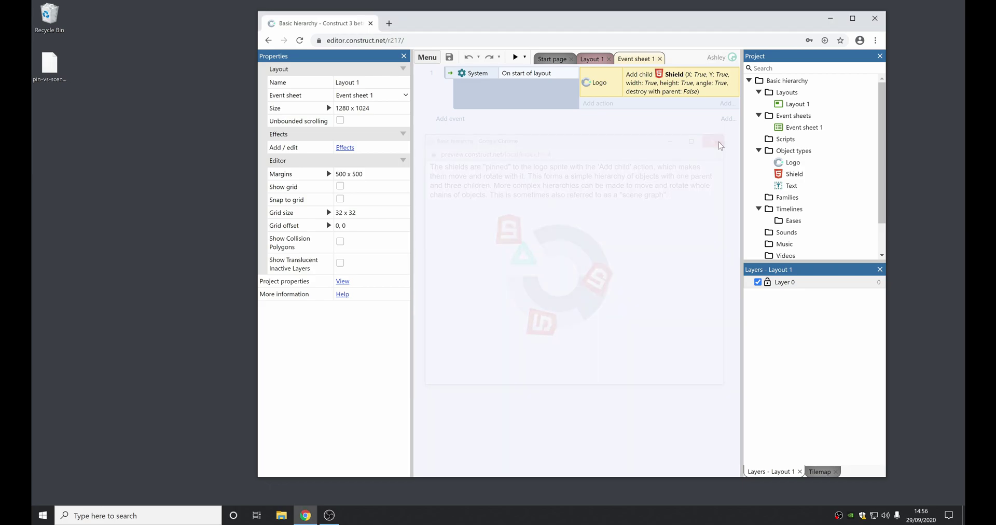
Close the Basic hierarchy project and open Skeleton hierarchy by searching 'skele' in Intermediate Examples
right_click(793, 82)
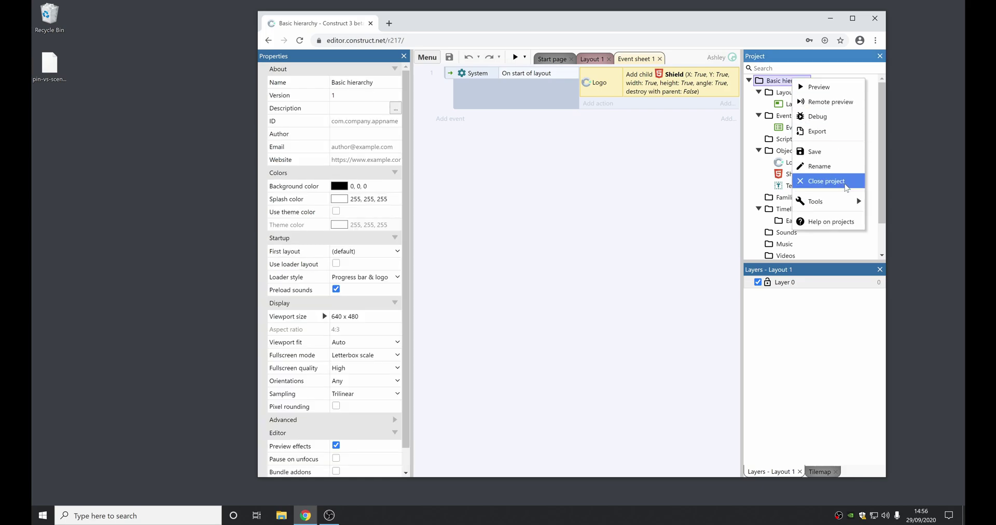
click(827, 183)
click(369, 221)
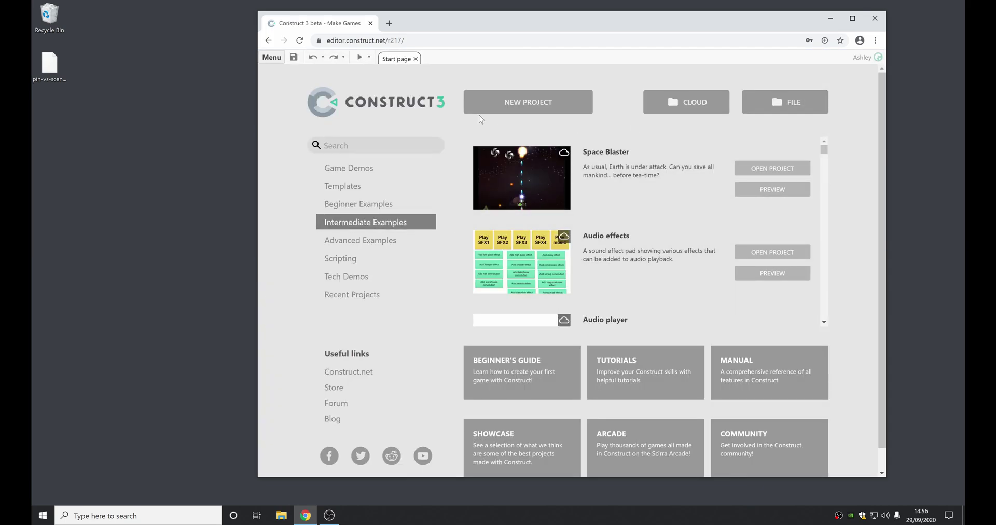
click(373, 145)
text(skelet)
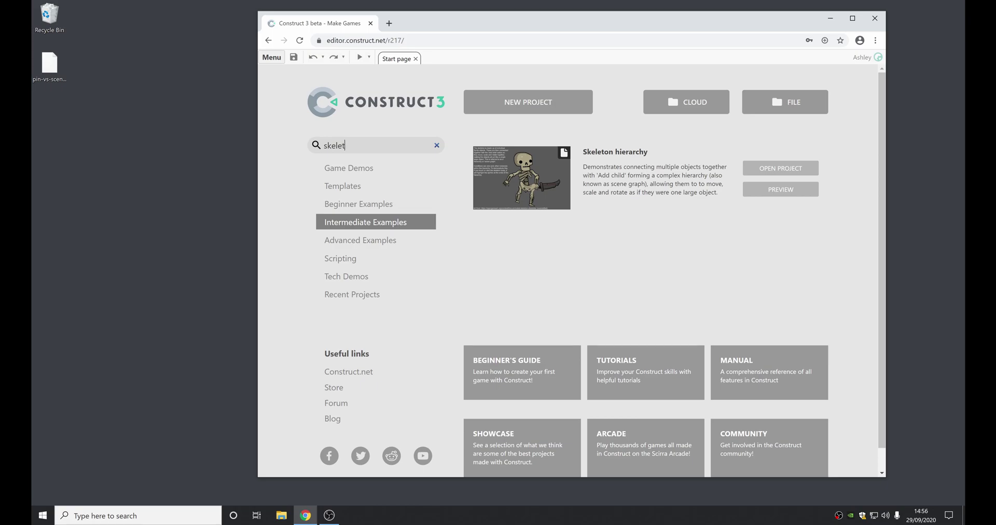
click(781, 168)
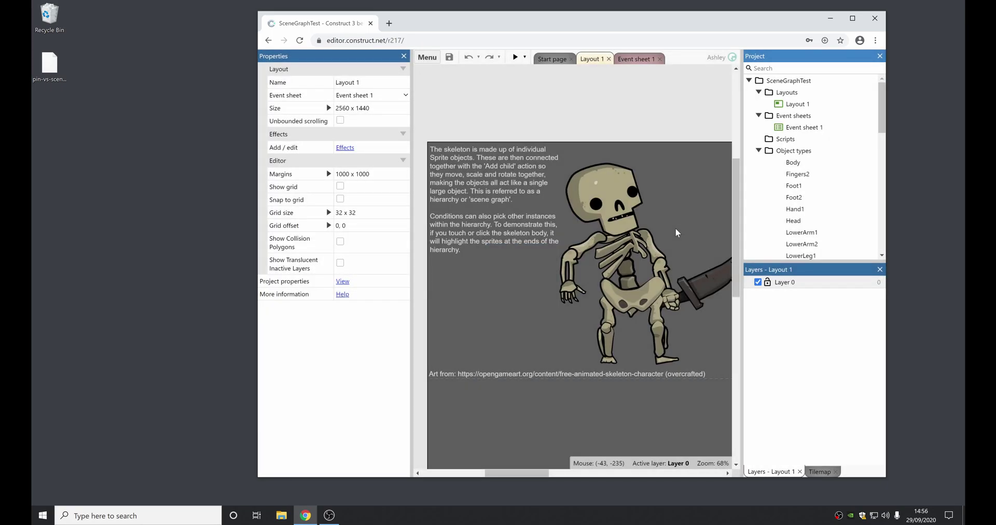
Select the skeleton's sprite parts, review its event sheet, and run a preview from the layout
middle_drag(552, 110, 503, 94)
drag(503, 95, 648, 391)
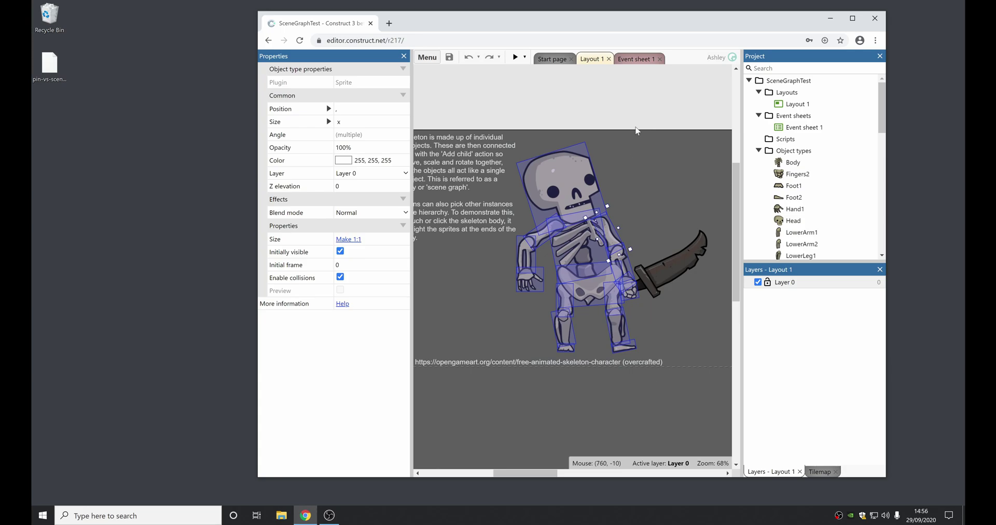
scroll(840, 191, down, 3)
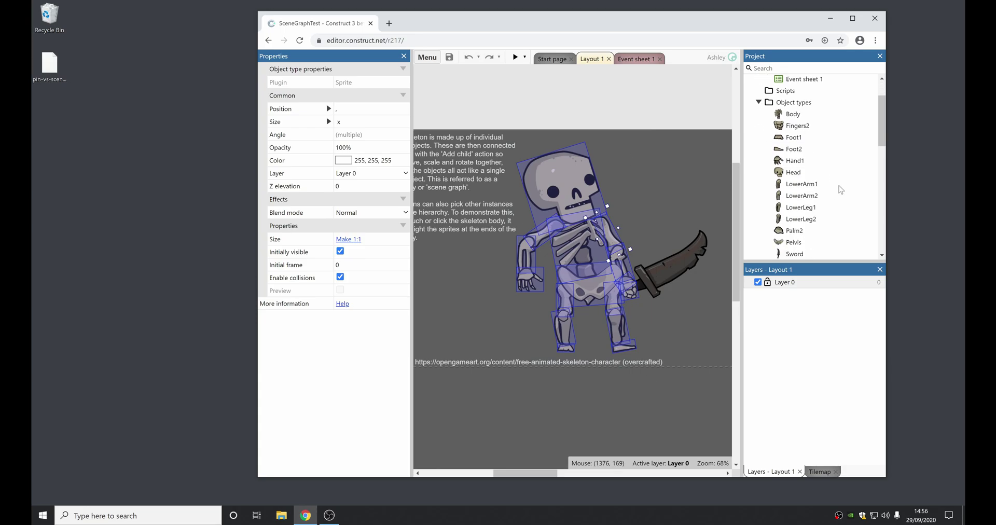
click(608, 105)
click(637, 60)
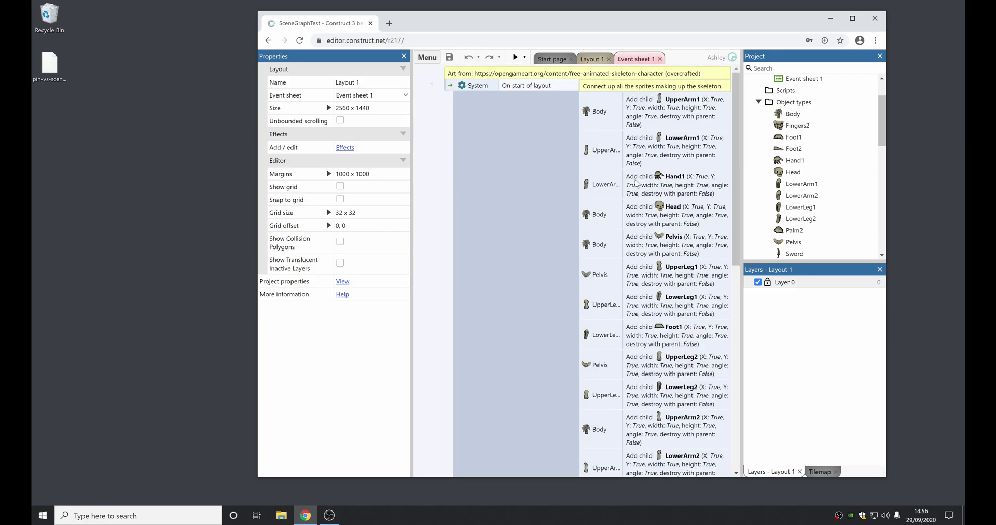
scroll(687, 220, down, 5)
scroll(690, 220, up, 10)
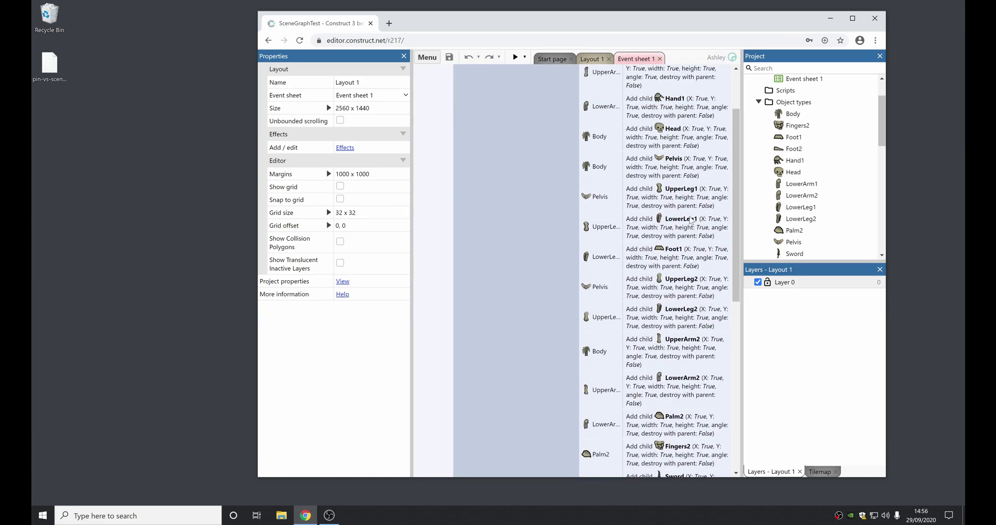
click(592, 60)
click(515, 57)
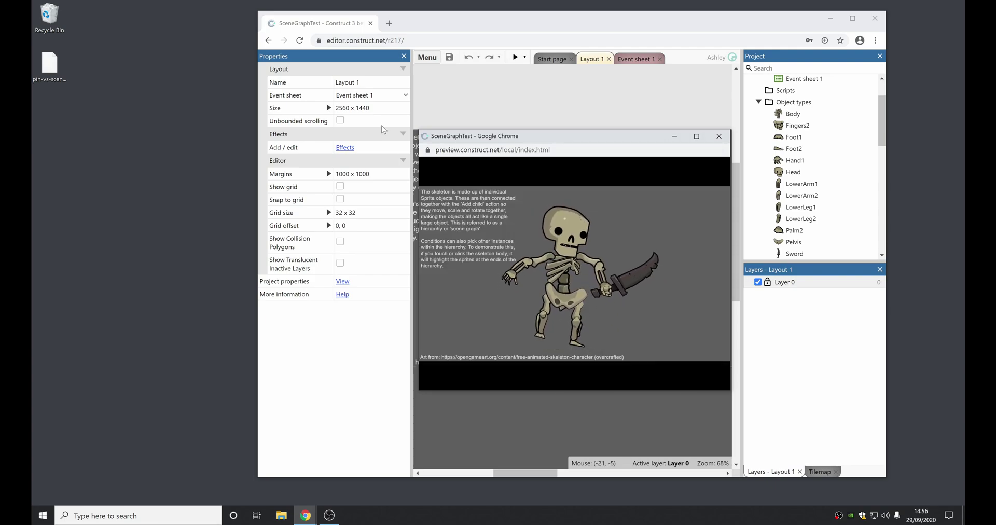
Enlarge the preview, click the skeleton body repeatedly to turn its end sprites green, then close the preview
drag(419, 130, 244, 62)
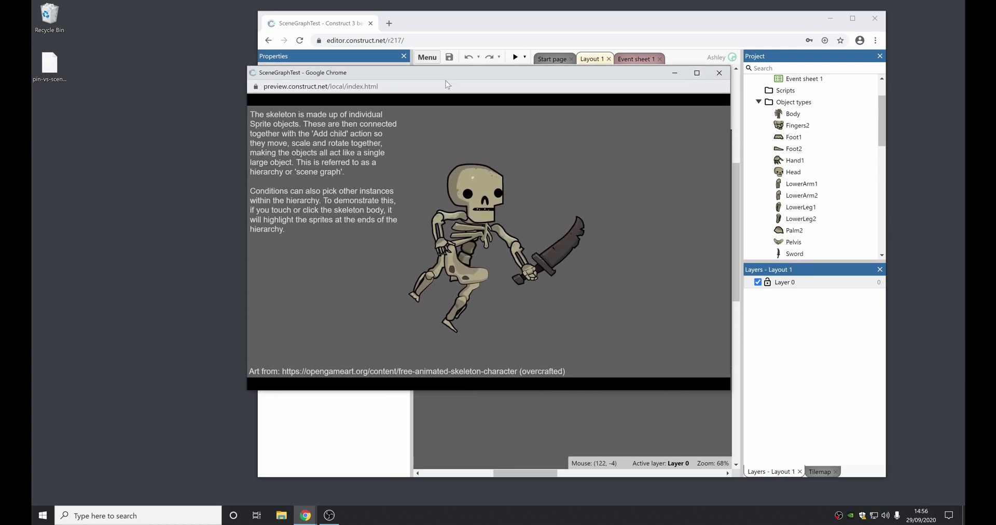
drag(623, 67, 662, 89)
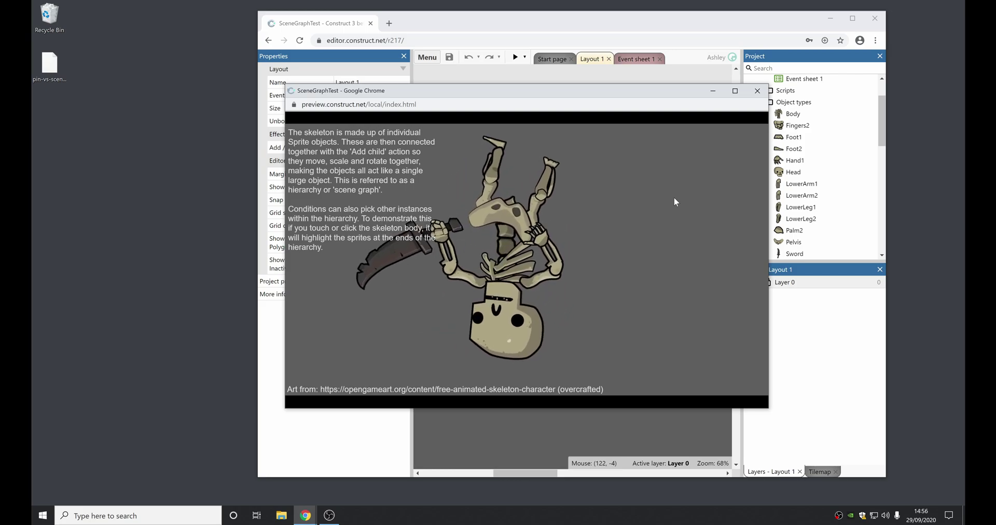
click(503, 267)
click(506, 261)
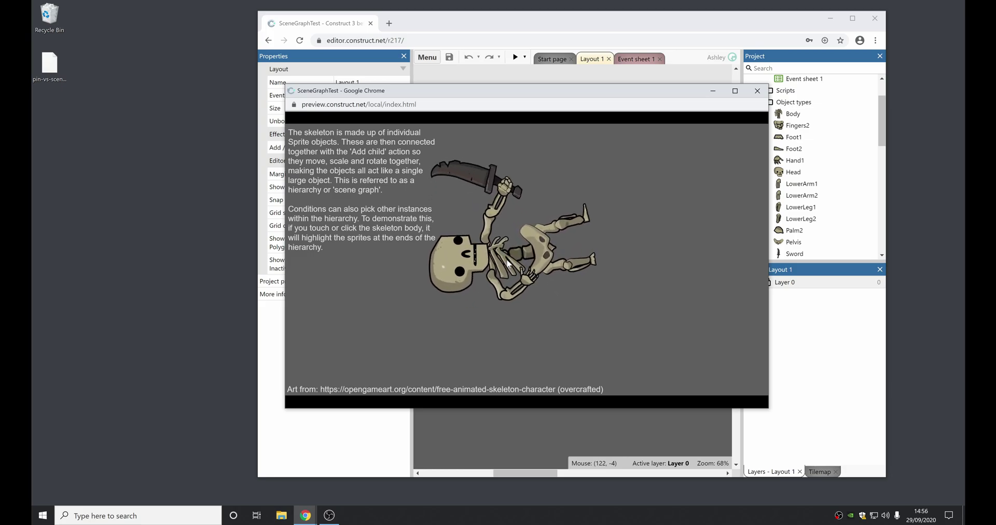
click(507, 261)
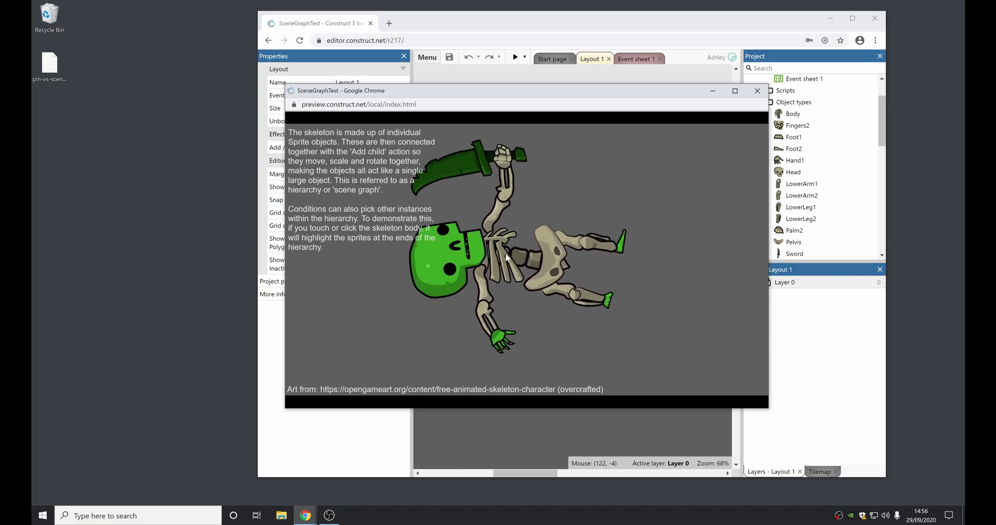
click(505, 257)
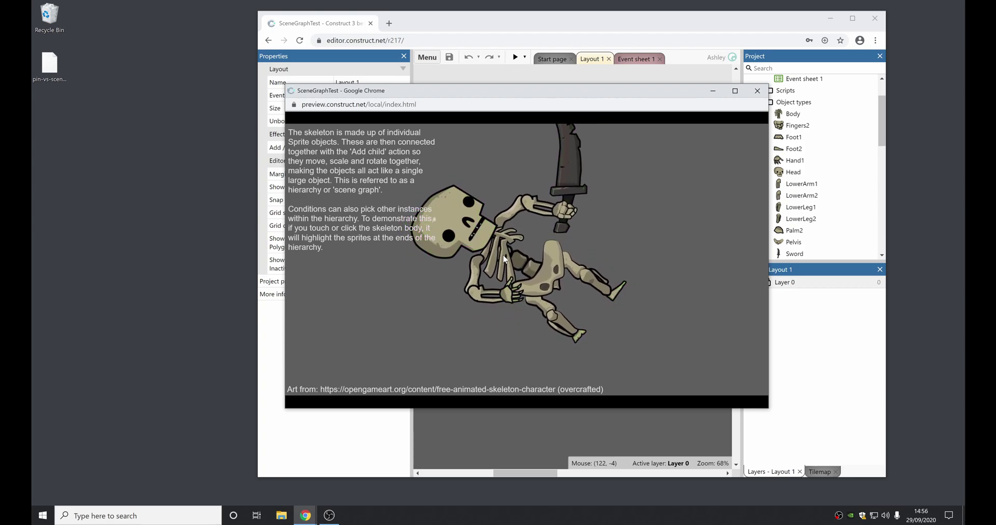
click(505, 258)
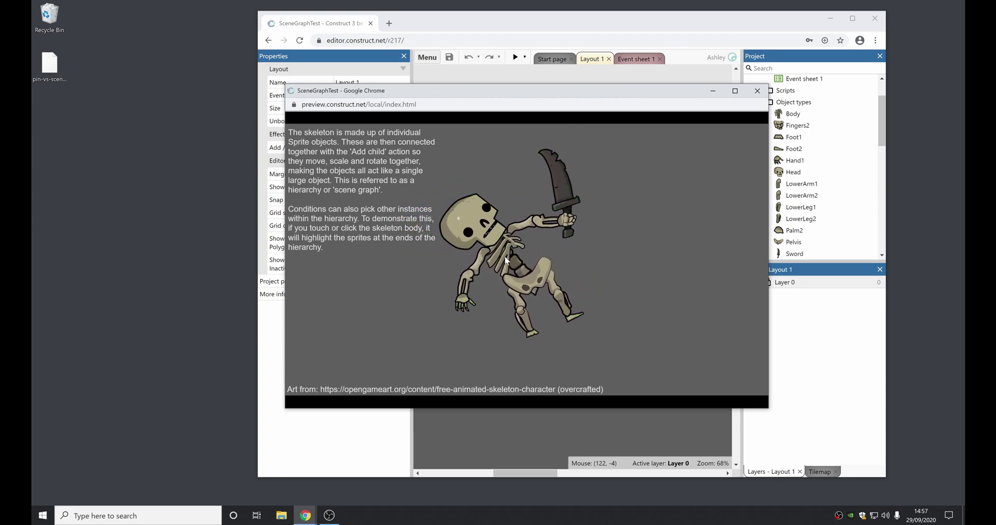
click(505, 260)
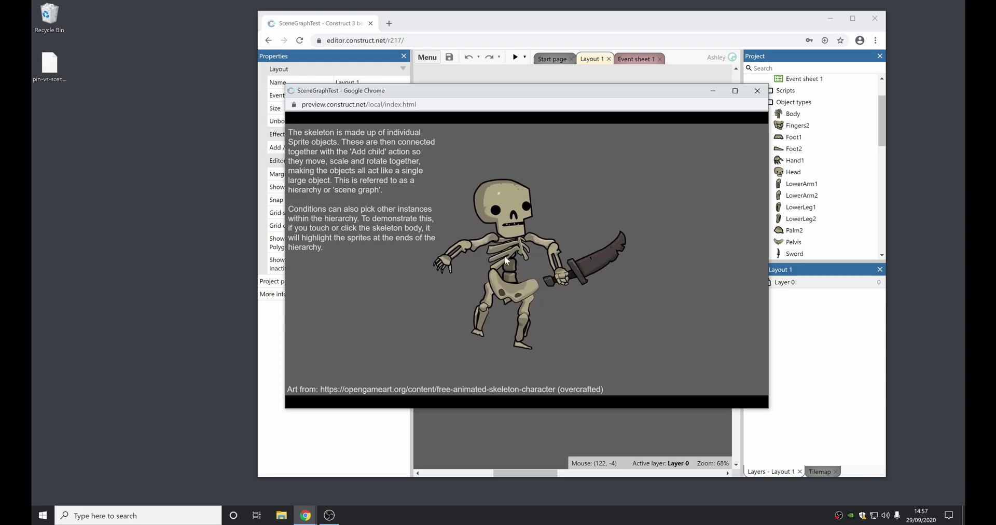
click(513, 251)
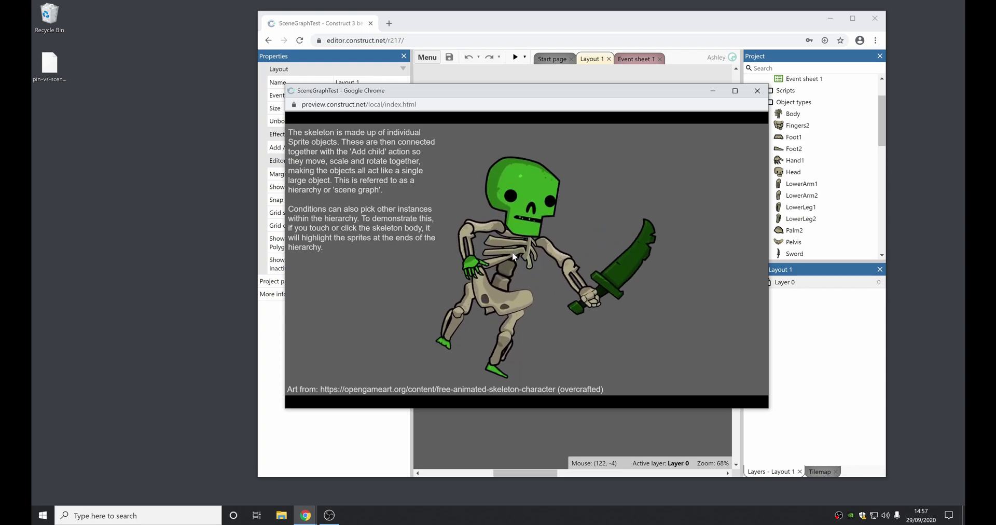
click(757, 91)
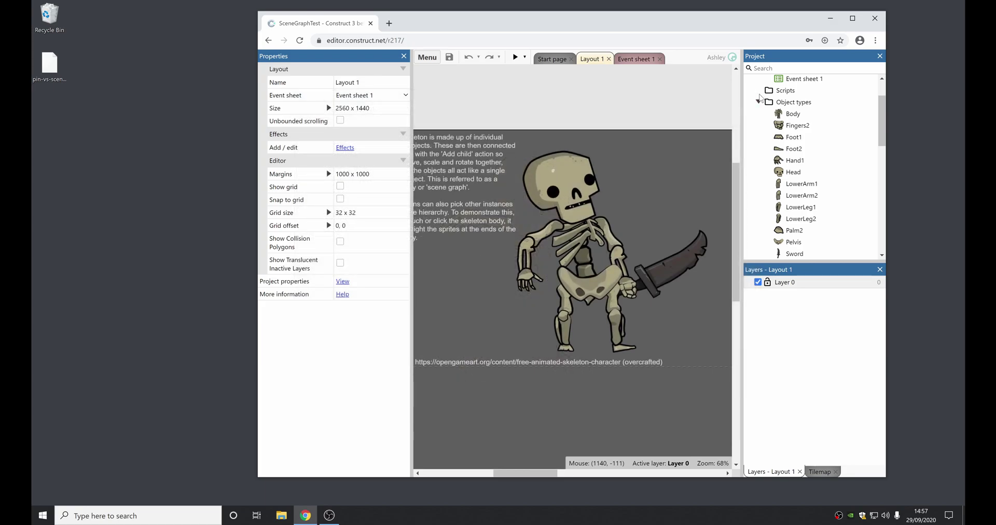
On Event sheet 1, select event 3 that picks bottom children
click(646, 61)
scroll(578, 349, down, 3)
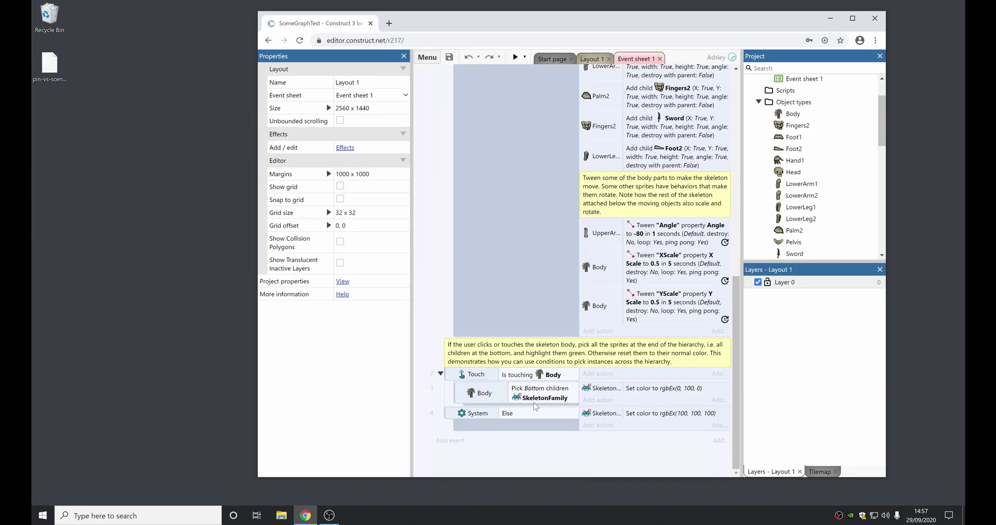
click(457, 395)
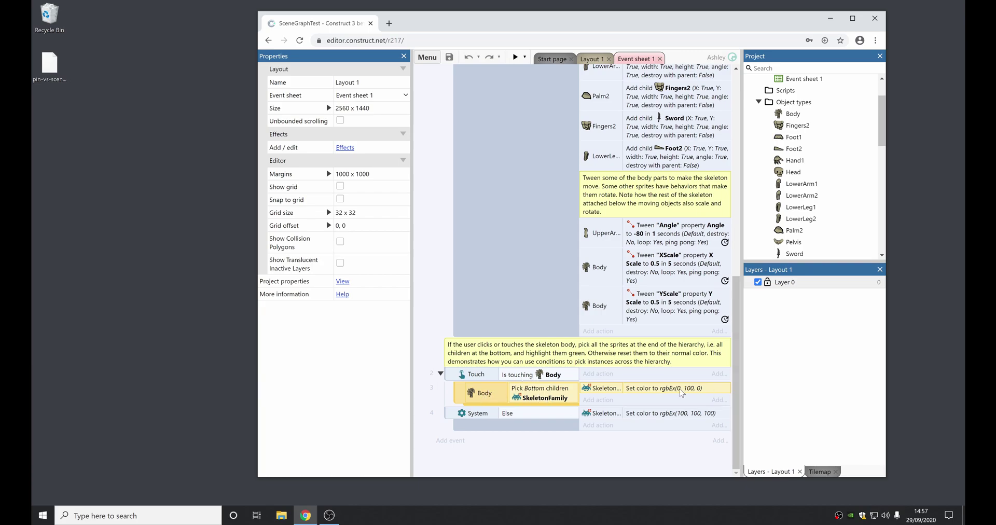
Close the SceneGraphTest project from its context menu
scroll(799, 104, up, 2)
right_click(798, 82)
click(839, 182)
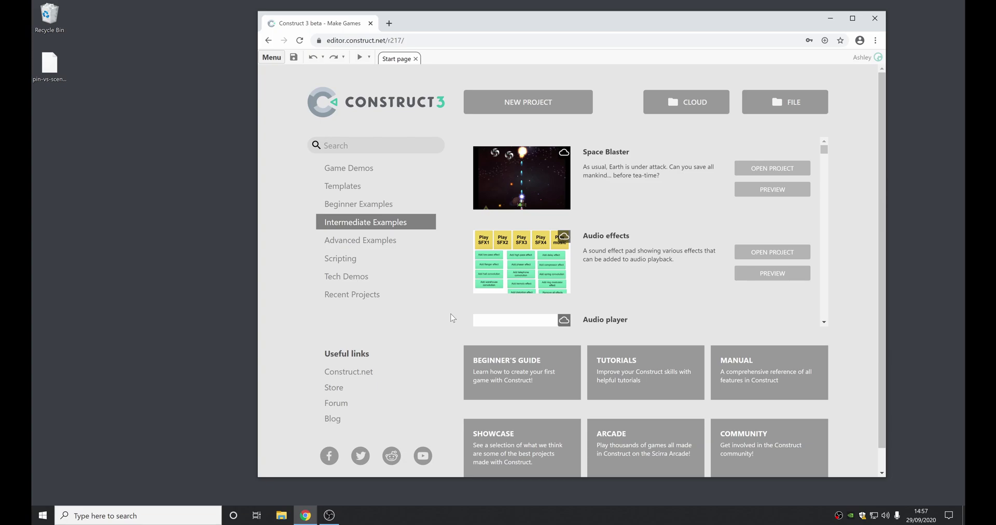
Load the pin-vs-scene-graph project file from the desktop and preview it
drag(49, 64, 597, 262)
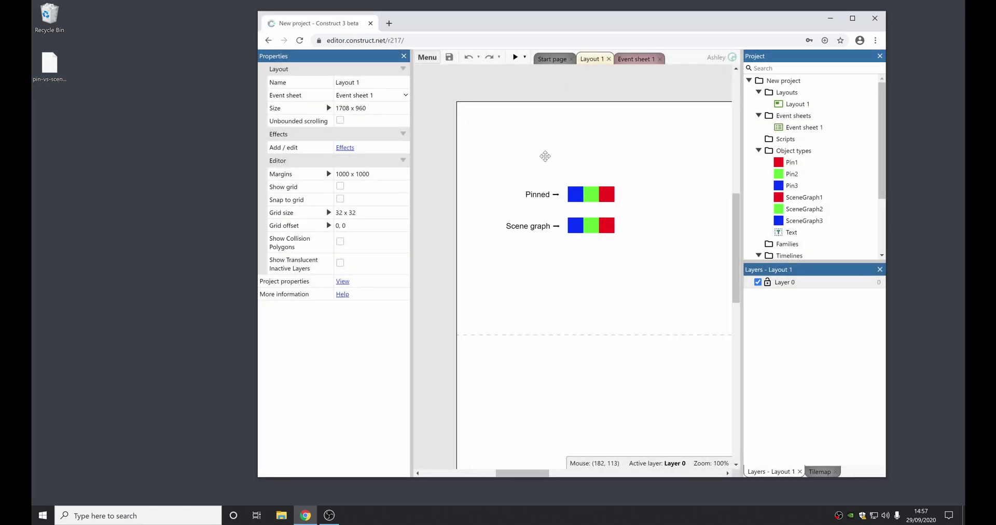
middle_drag(544, 156, 538, 158)
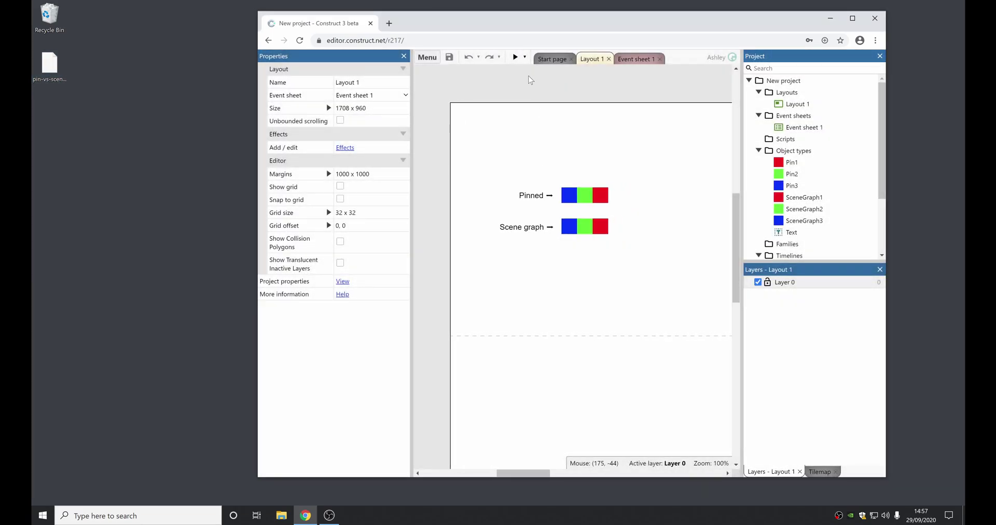
click(515, 57)
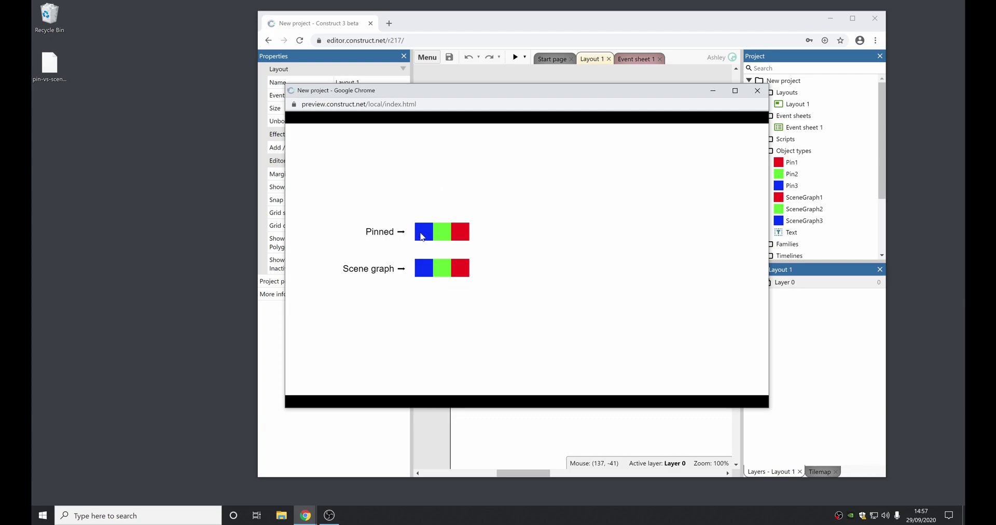
Drag the pinned and scene-graph blue squares around to compare their followers, then close the preview
mouse_move(423, 236)
mouse_down()
mouse_move(423, 197)
mouse_move(456, 200)
mouse_move(418, 237)
mouse_move(437, 186)
mouse_move(475, 203)
mouse_move(459, 254)
mouse_move(448, 209)
mouse_move(476, 196)
mouse_move(478, 241)
mouse_move(430, 225)
mouse_move(449, 202)
mouse_move(472, 213)
mouse_move(447, 242)
mouse_move(433, 205)
mouse_move(470, 205)
mouse_move(437, 224)
mouse_up()
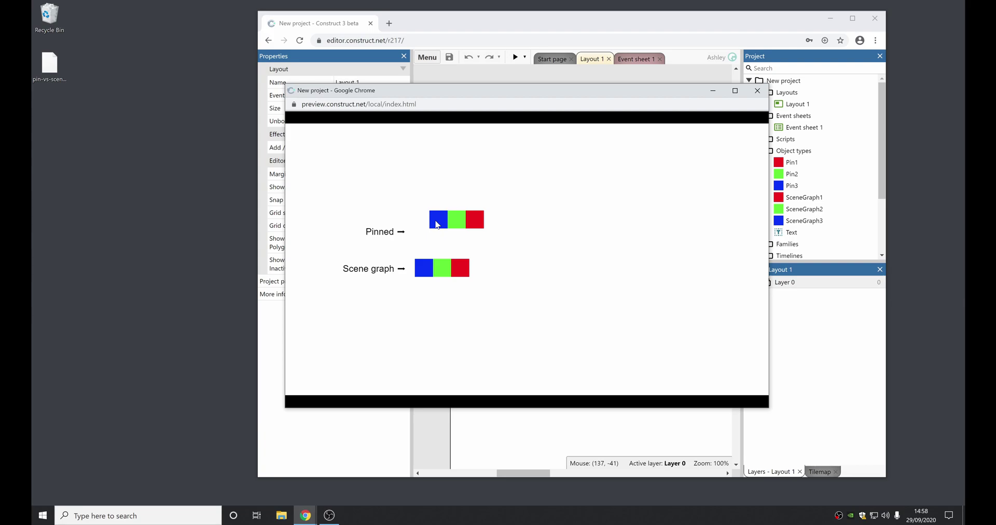
drag(437, 224, 460, 186)
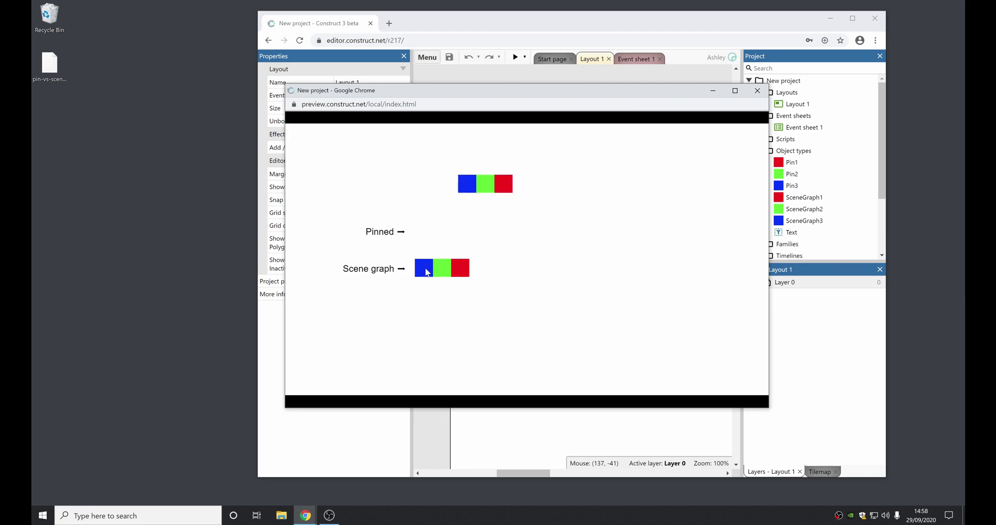
mouse_move(427, 272)
mouse_down()
mouse_move(477, 304)
mouse_move(472, 350)
mouse_move(473, 311)
mouse_move(475, 344)
mouse_move(458, 307)
mouse_move(478, 278)
mouse_move(420, 314)
mouse_move(451, 285)
mouse_move(476, 306)
mouse_move(452, 278)
mouse_move(436, 291)
mouse_move(434, 279)
mouse_up()
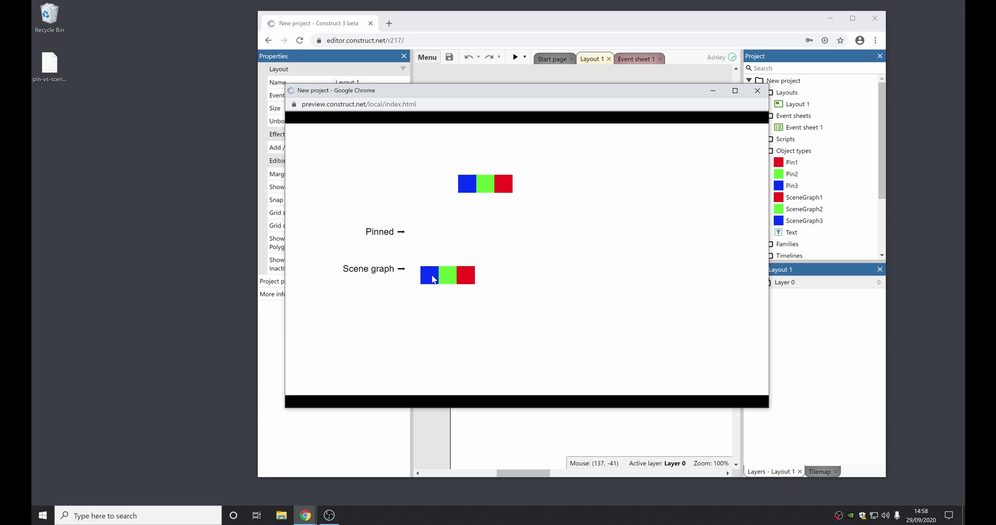
drag(434, 279, 460, 288)
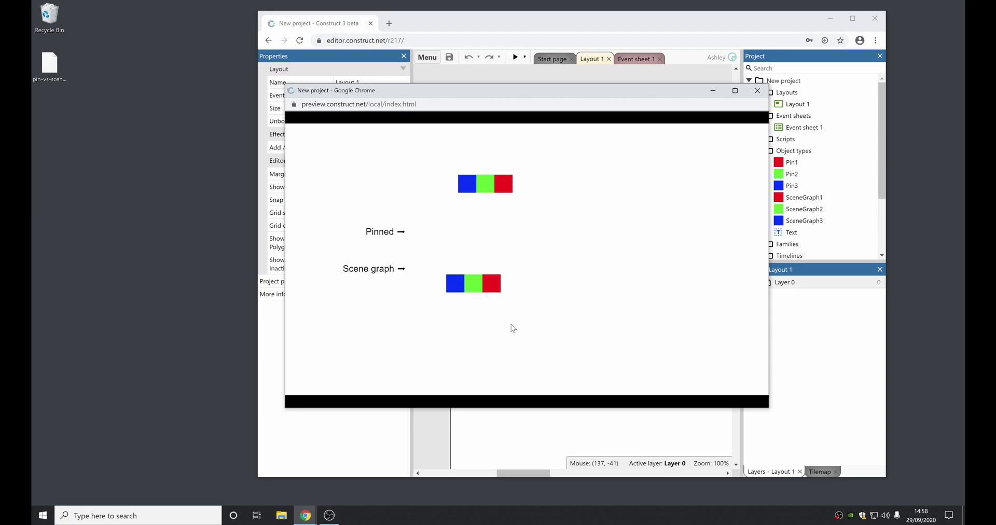
click(757, 91)
Close the comparison project and reopen Skeleton hierarchy by searching 'skelet' in the examples
right_click(795, 85)
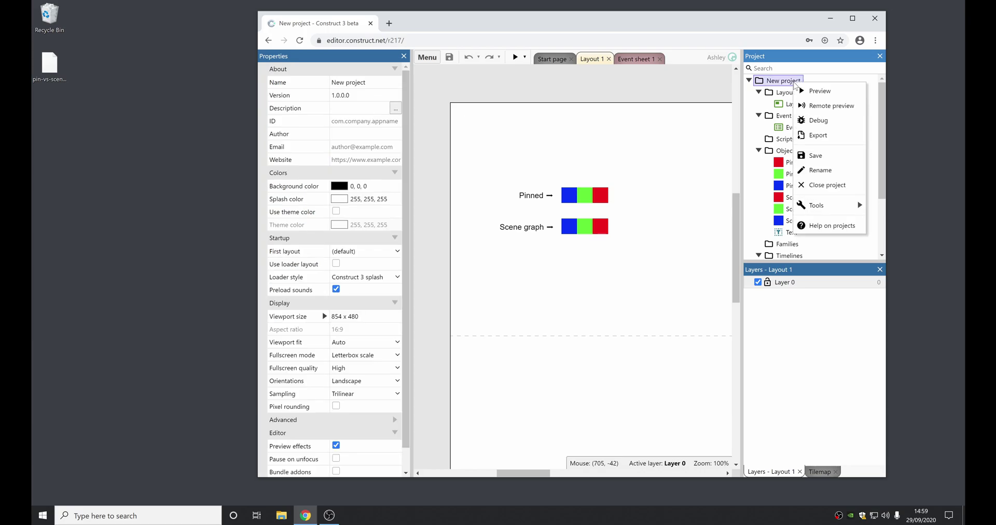
click(840, 188)
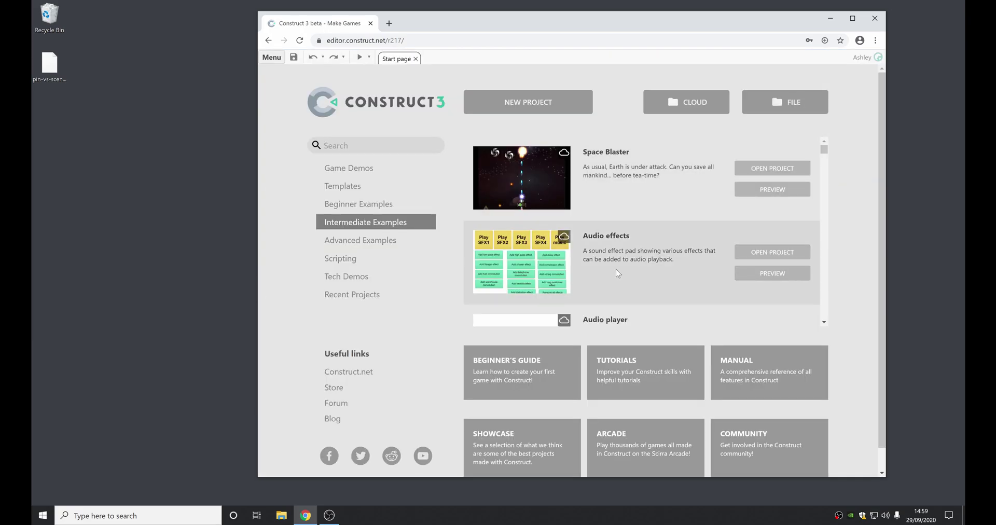
click(396, 207)
click(361, 226)
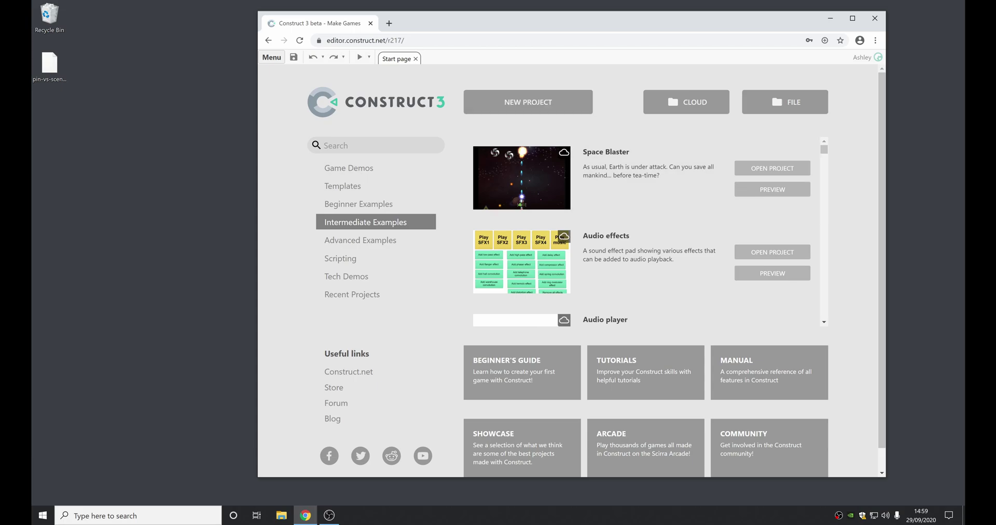
click(324, 145)
text(skelet)
click(781, 168)
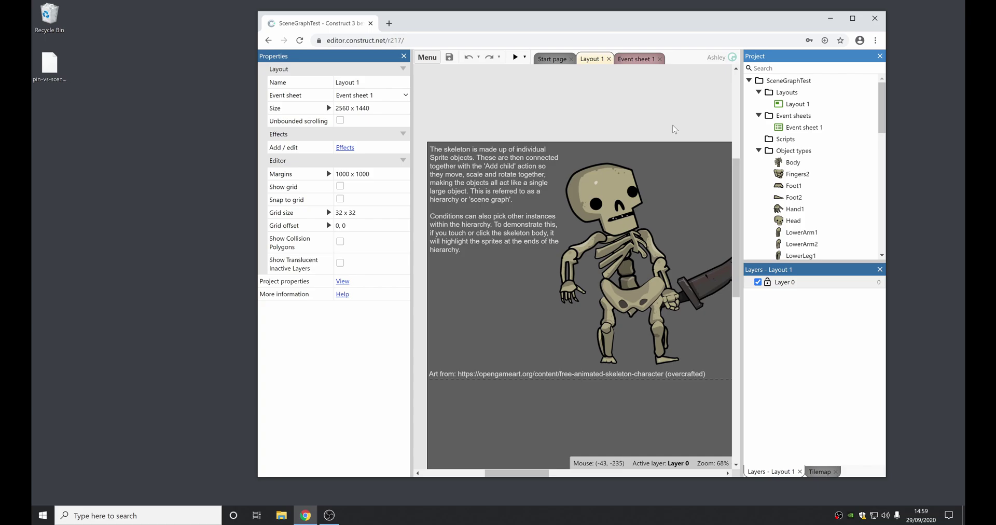
click(636, 58)
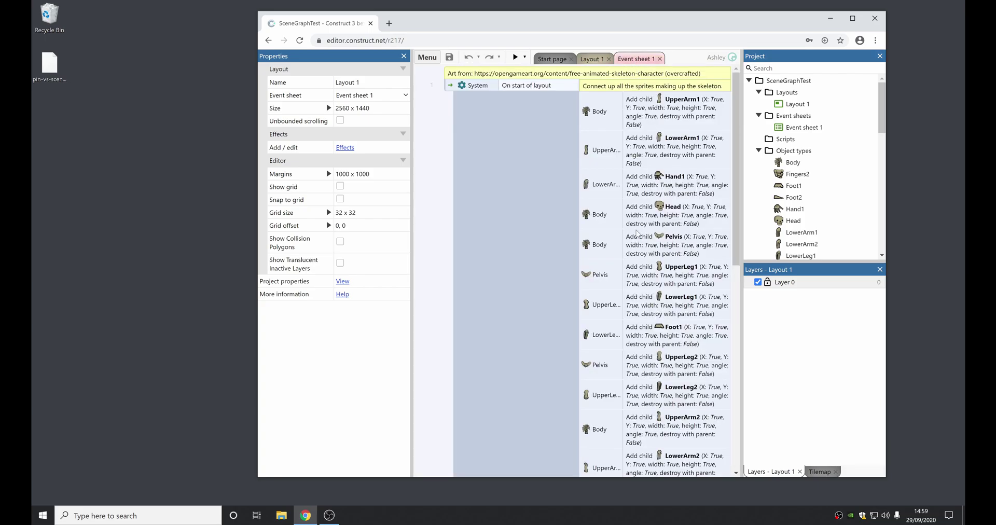
scroll(690, 167, down, 4)
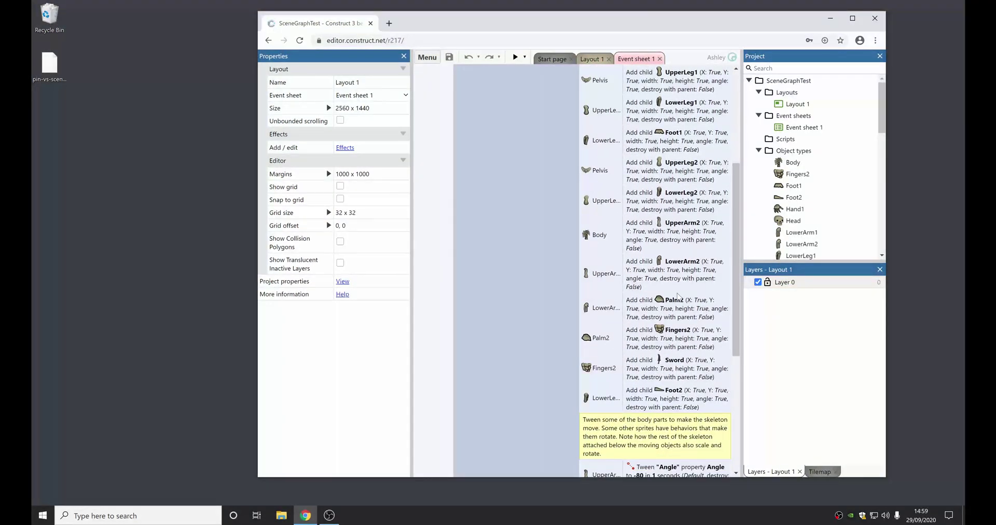
scroll(676, 383, up, 5)
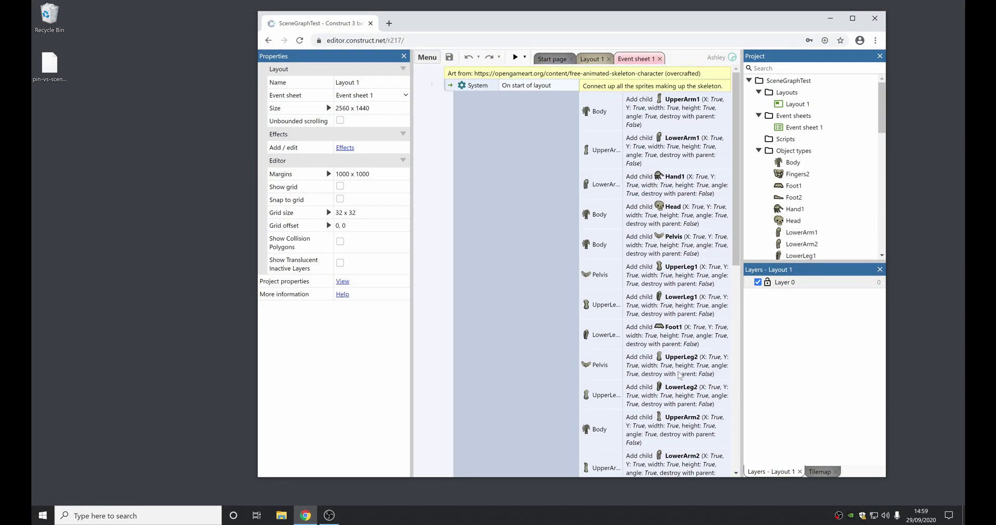
click(591, 59)
middle_drag(598, 234, 571, 217)
click(572, 216)
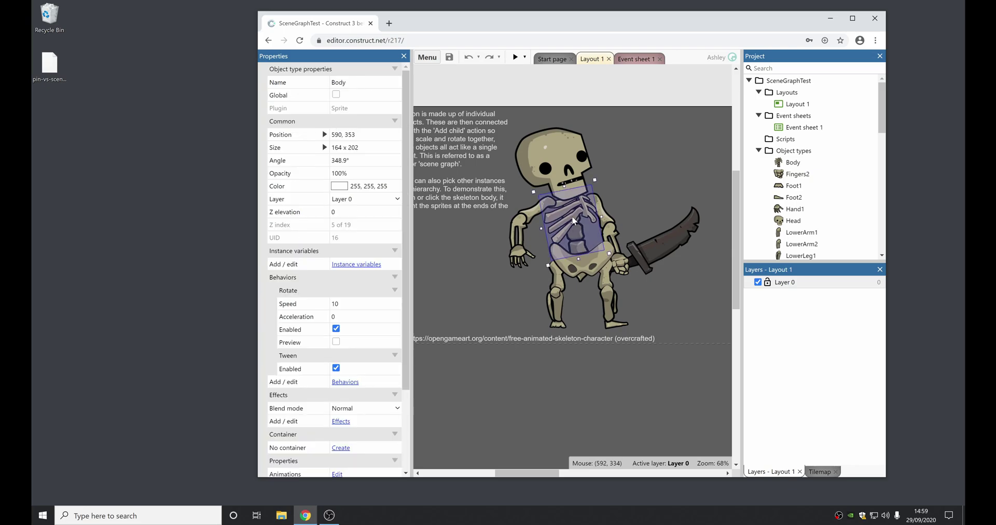
click(519, 235)
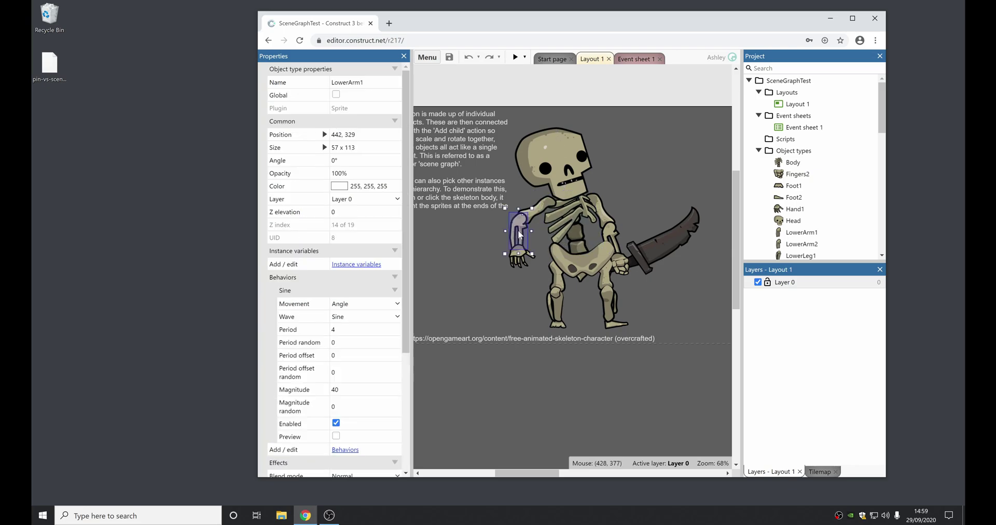
click(565, 226)
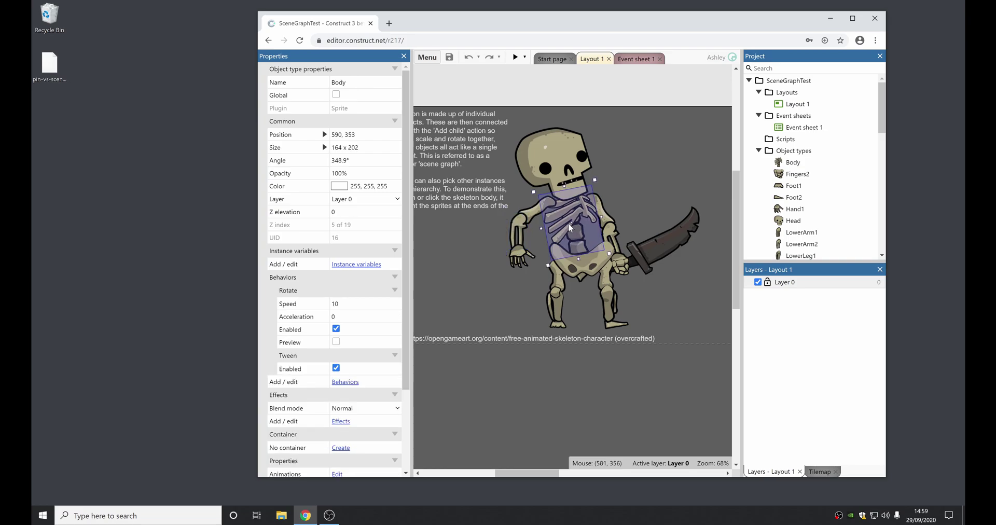
click(568, 154)
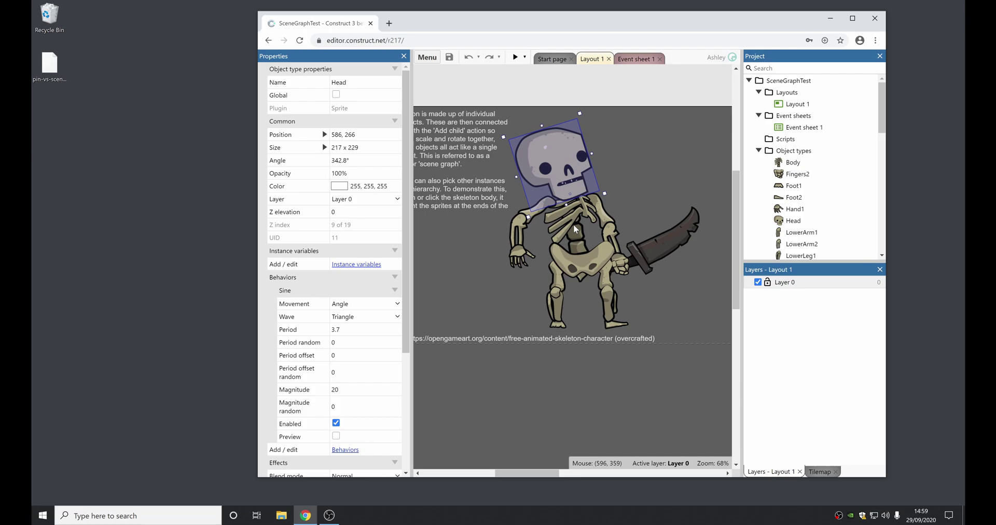
click(560, 84)
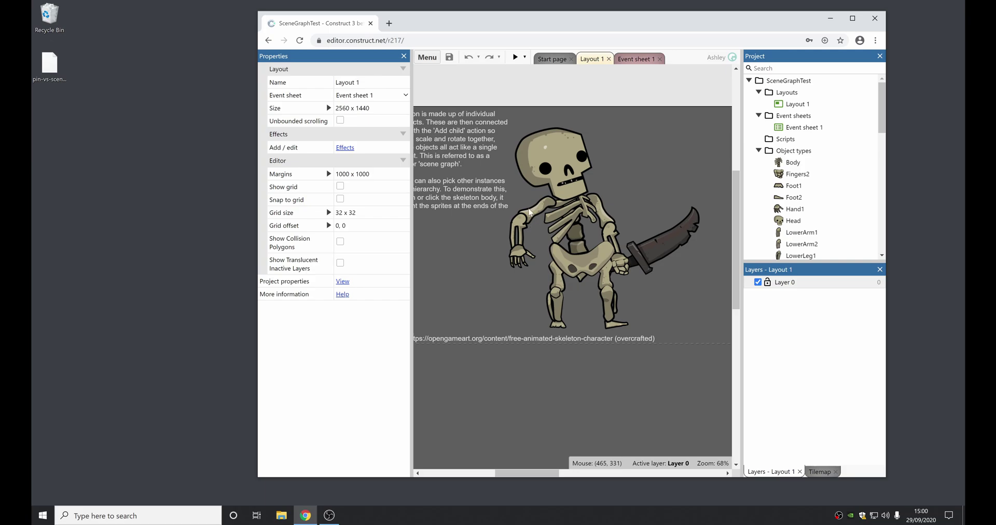
Close SceneGraphTest and open the Space Blaster example from the start page
right_click(796, 81)
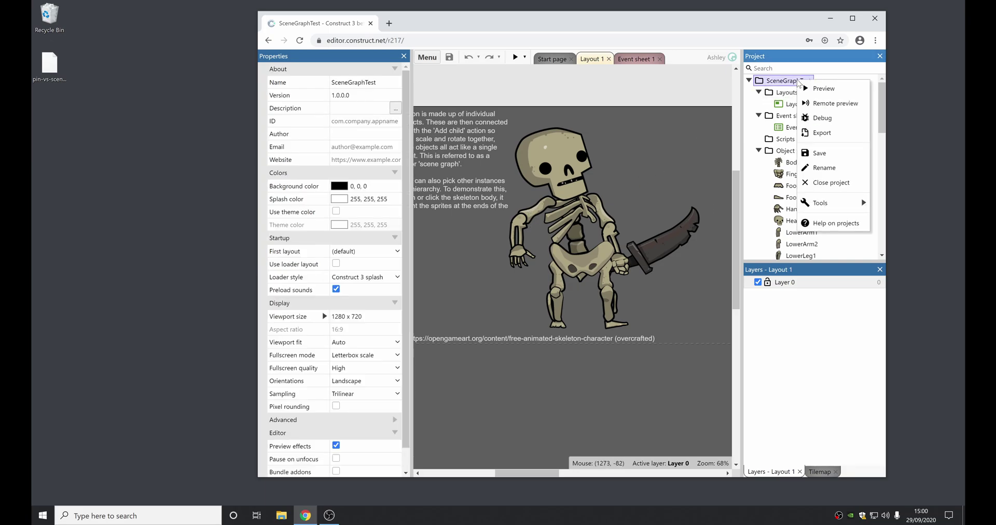
click(831, 182)
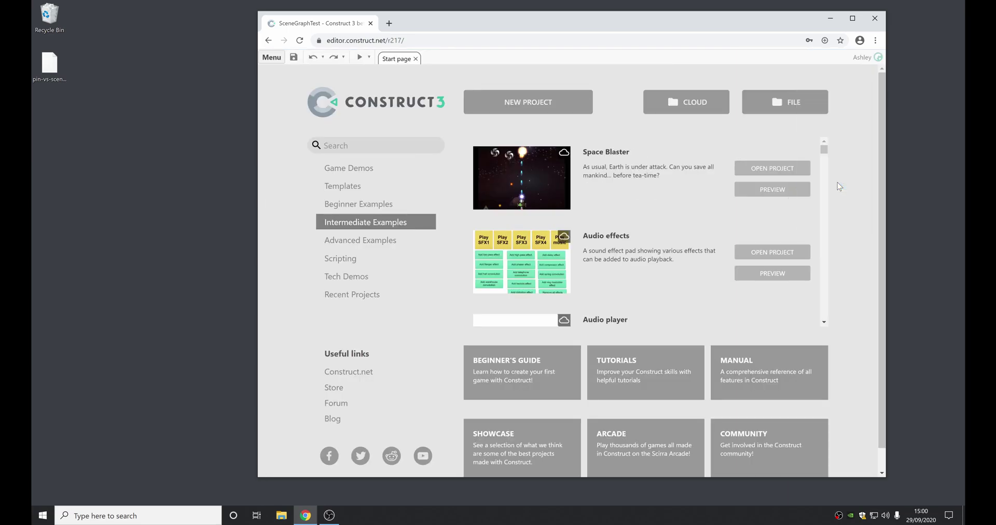
click(643, 173)
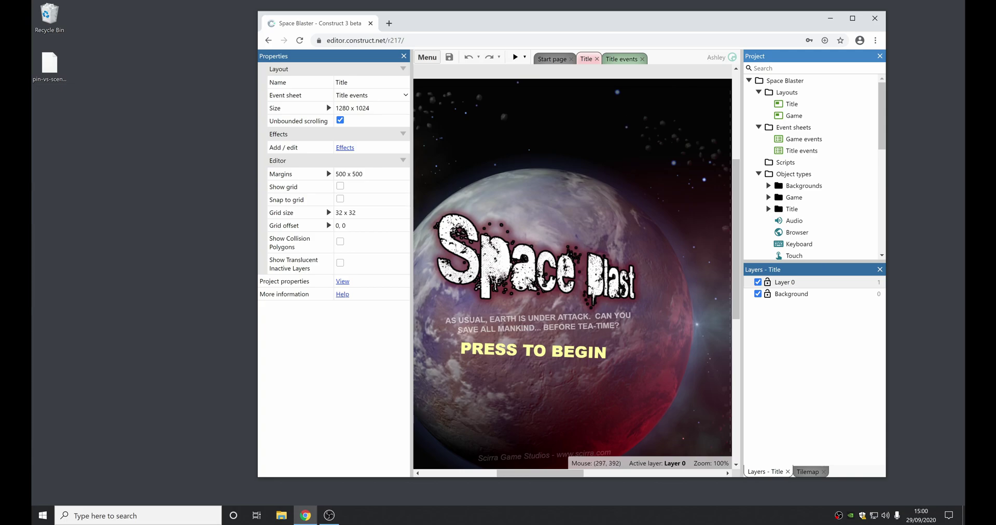
middle_drag(590, 214, 639, 181)
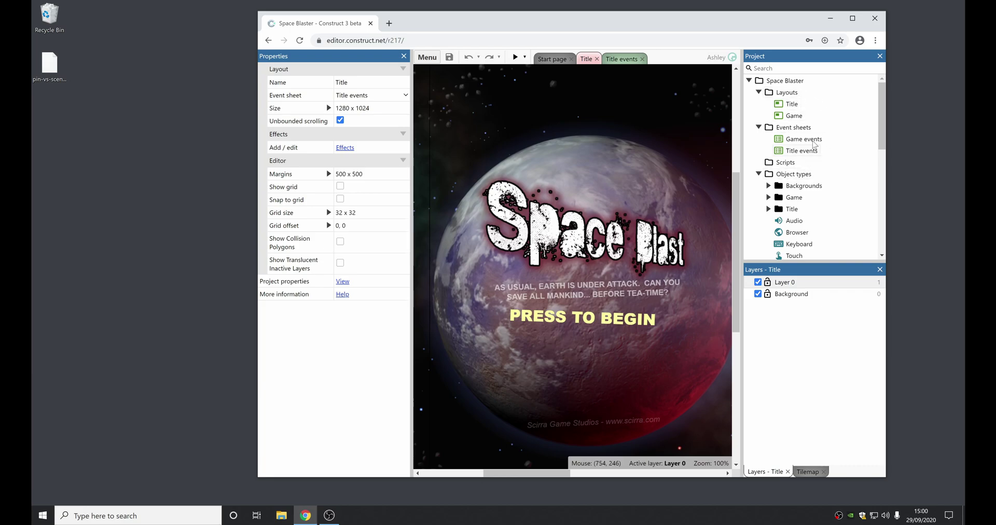
Browse the Project bar context menus for the Keyboard object, Enemies family and Game events sheet
scroll(829, 143, down, 3)
right_click(798, 146)
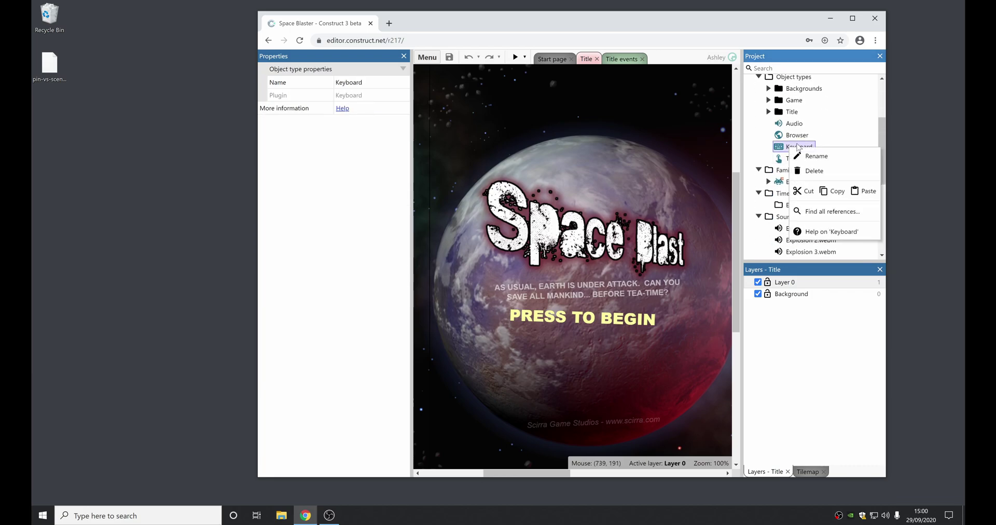
click(848, 134)
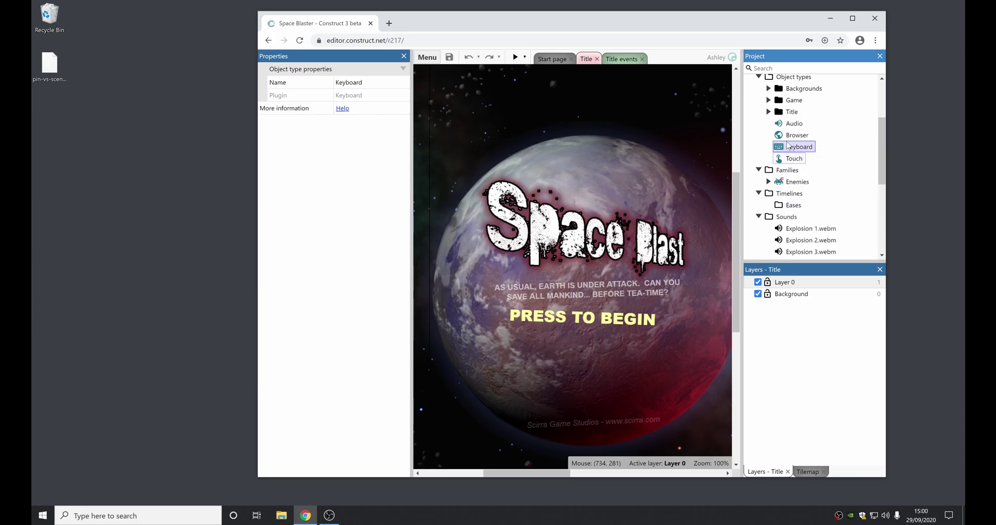
right_click(795, 180)
click(839, 176)
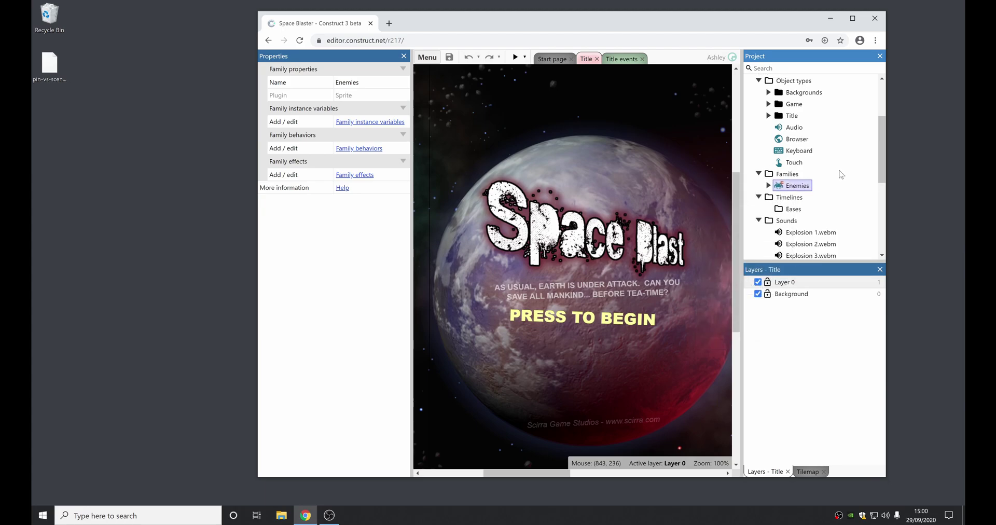
scroll(839, 181, up, 3)
right_click(798, 140)
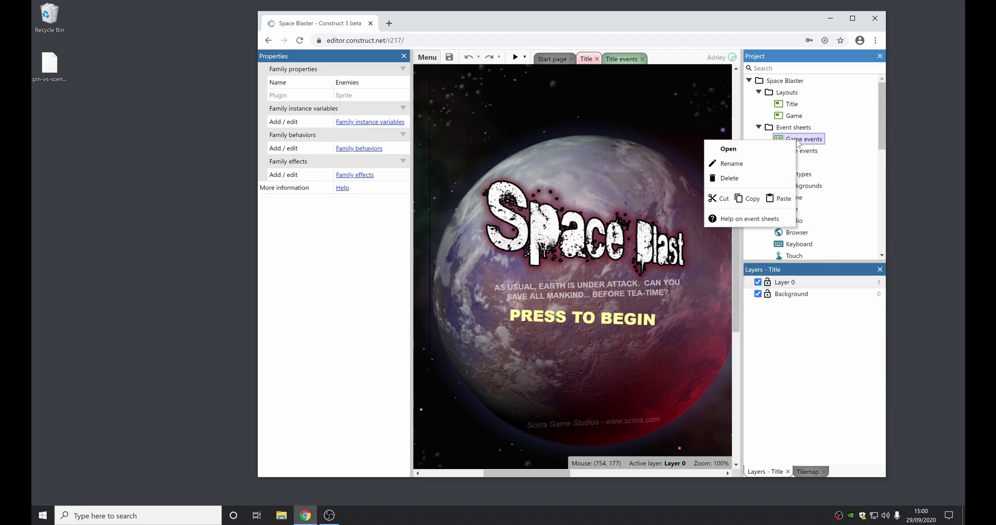
Copy the Title layout to the clipboard from its Project bar context menu
click(791, 104)
right_click(792, 104)
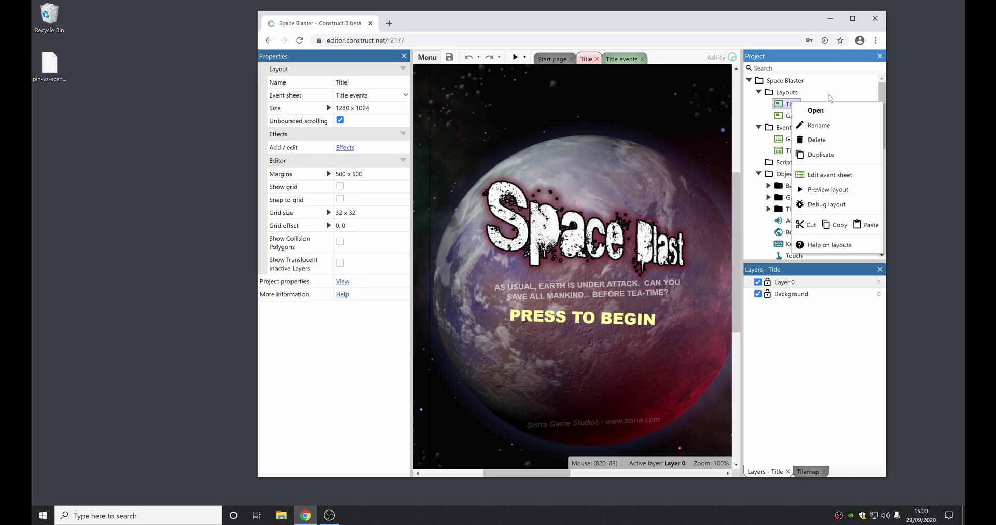
click(830, 98)
right_click(792, 105)
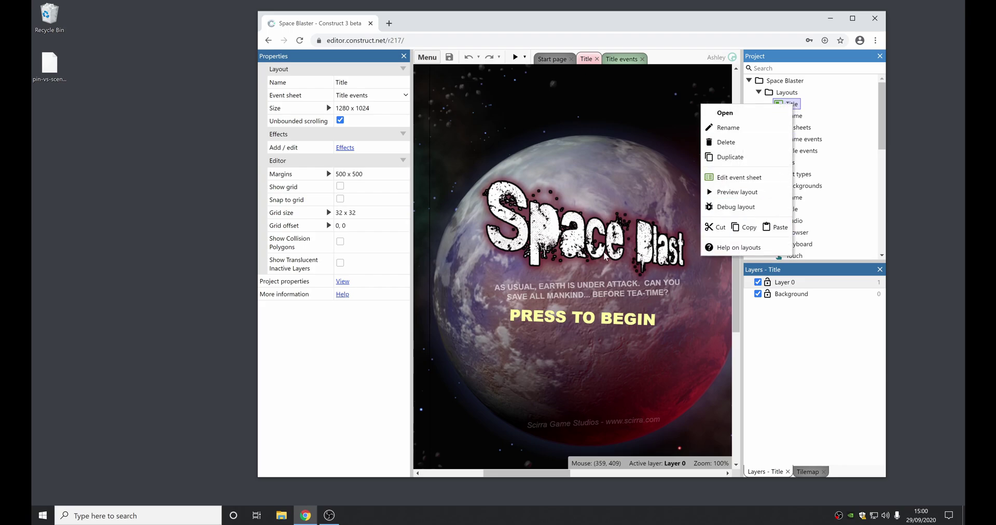
click(744, 227)
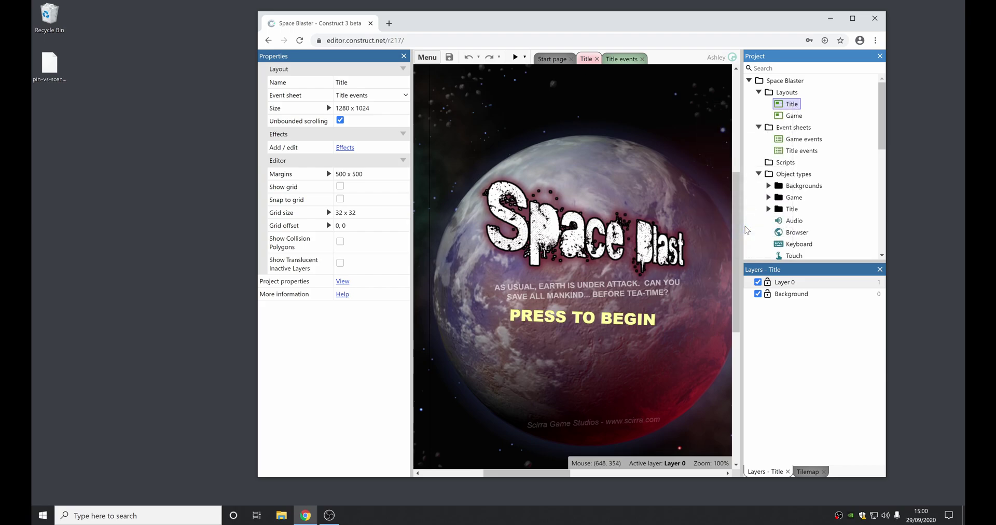
Close the Space Blaster project and open the Ghost Shooter beginner example
right_click(781, 81)
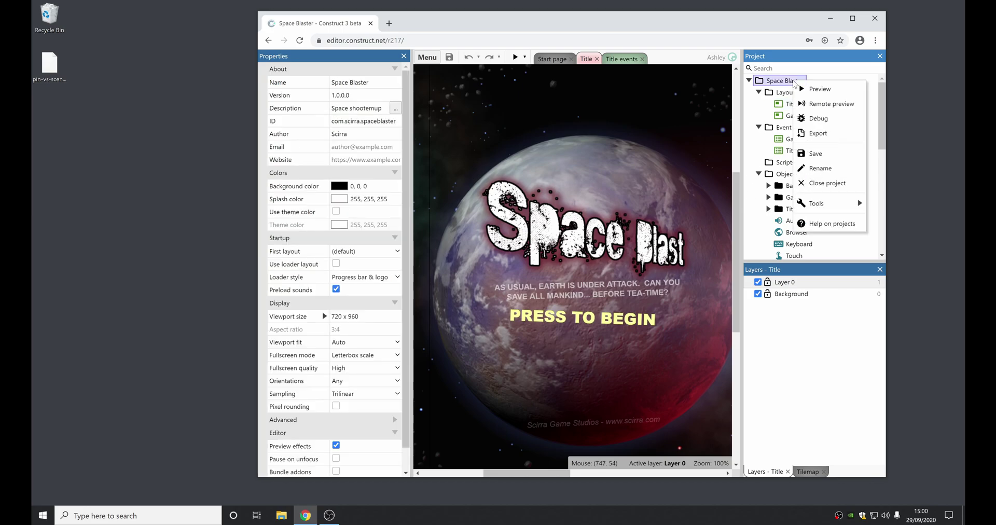
click(839, 184)
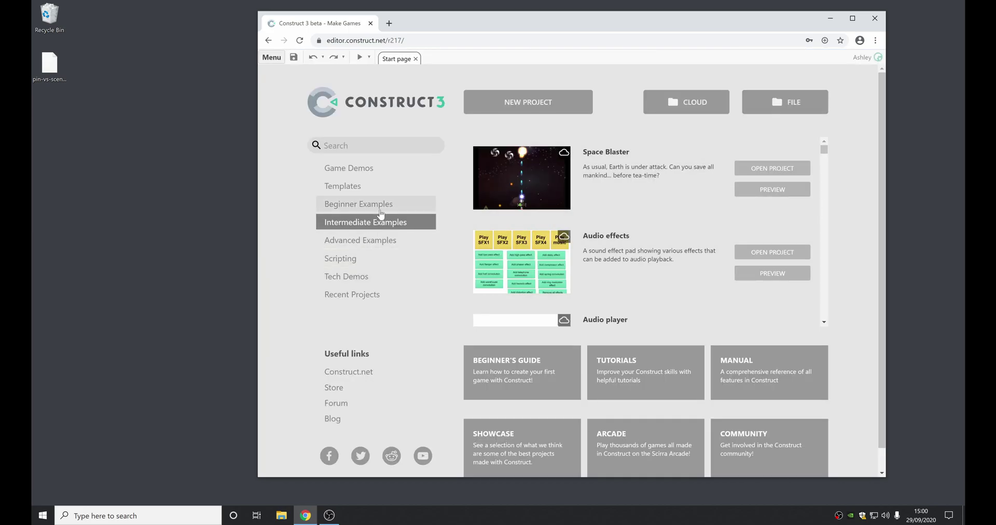
click(415, 204)
click(645, 178)
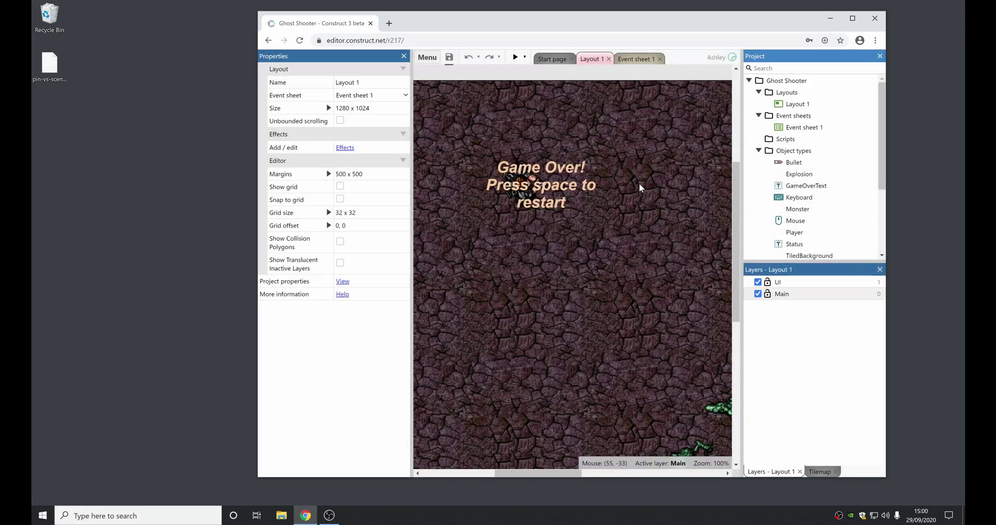
Paste the copied Title layout into Ghost Shooter's Layouts folder, allowing clipboard access, and open it
right_click(784, 93)
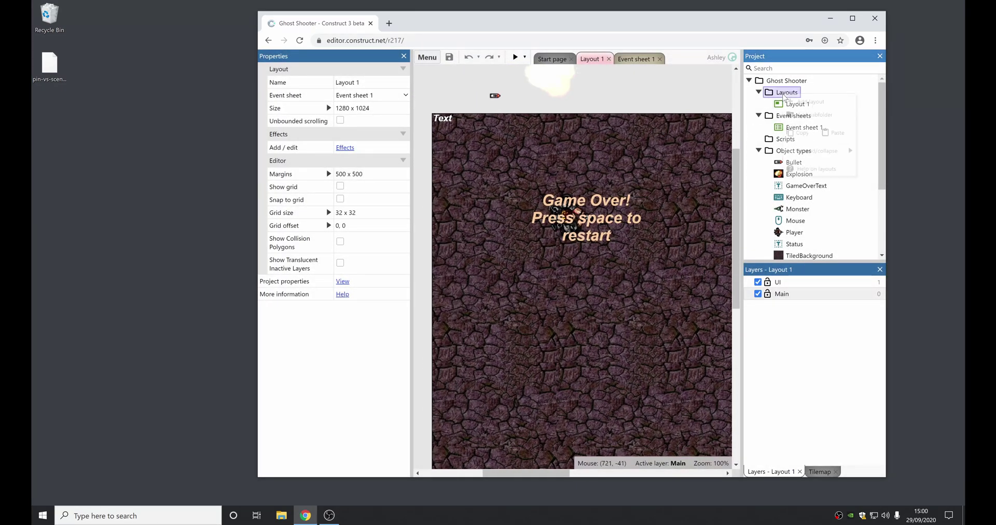
click(839, 137)
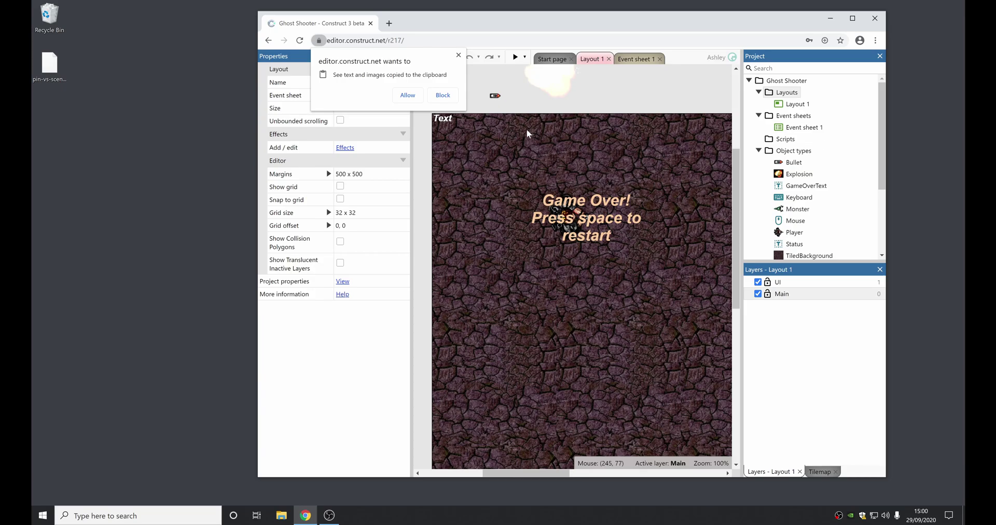
click(409, 97)
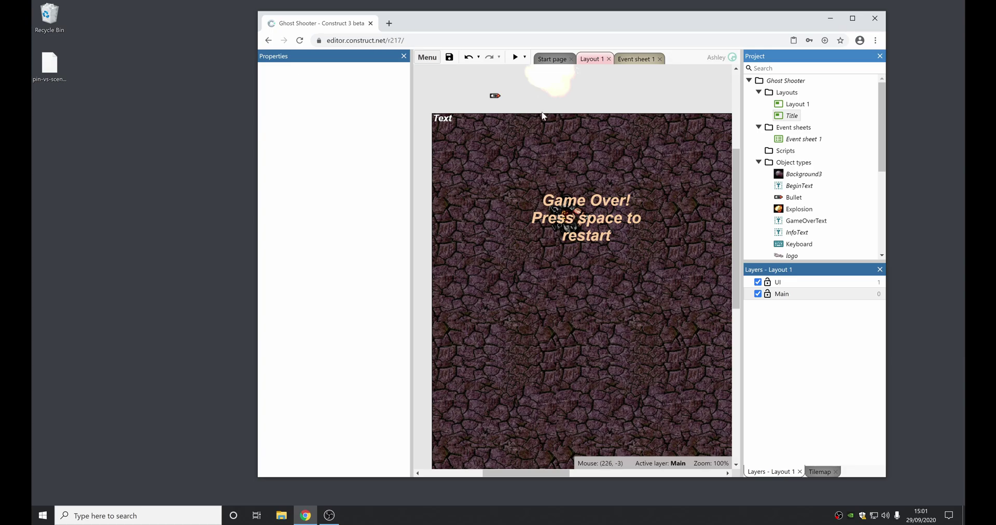
double_click(794, 116)
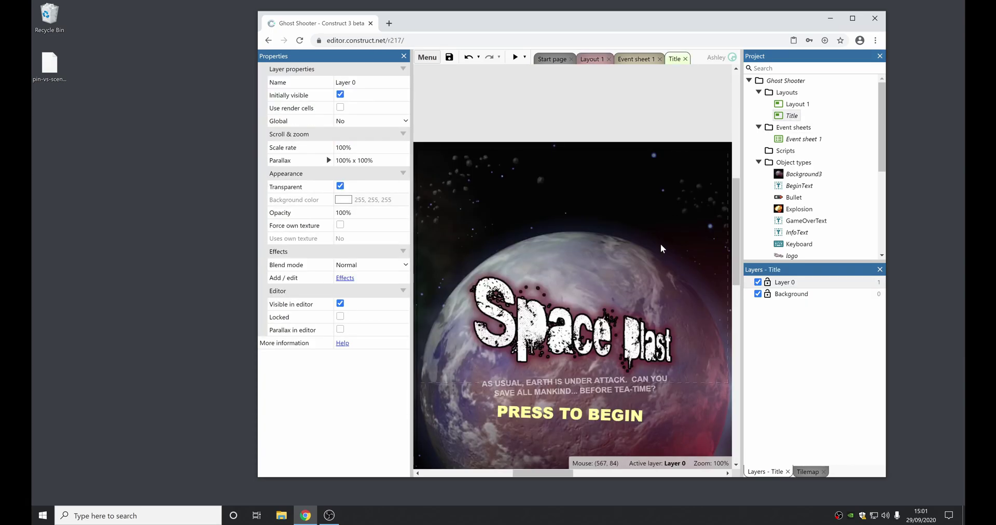
Move the Title layout above Layout 1 in the Project bar
scroll(610, 246, down, 2)
ctrl+scroll(610, 246, down, 3)
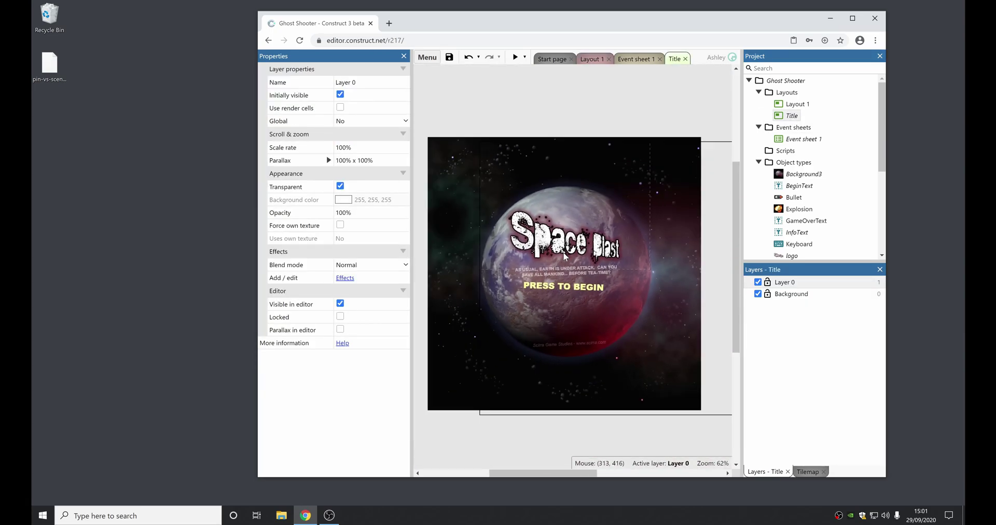
drag(792, 115, 791, 99)
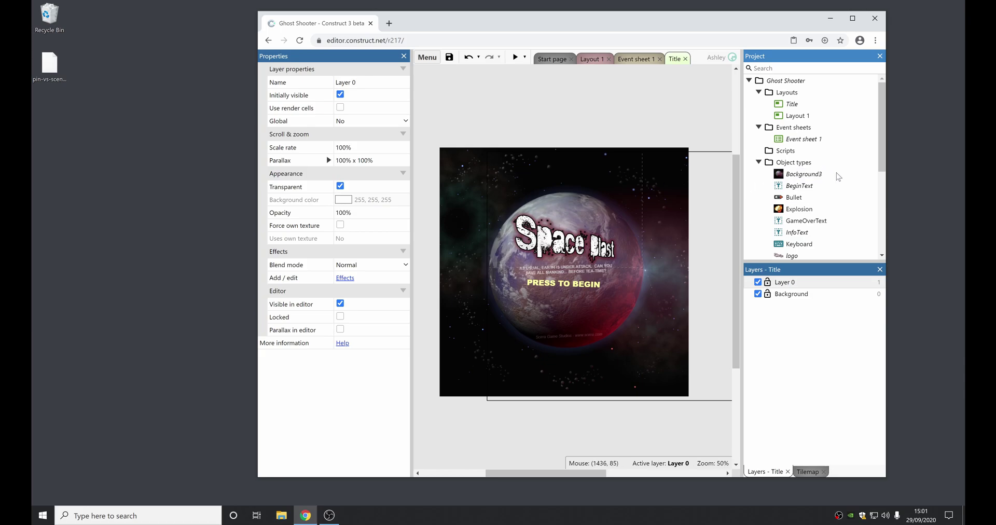
Inspect the pasted logo and Background3 objects, then the Title layout's own properties
scroll(836, 183, down, 1)
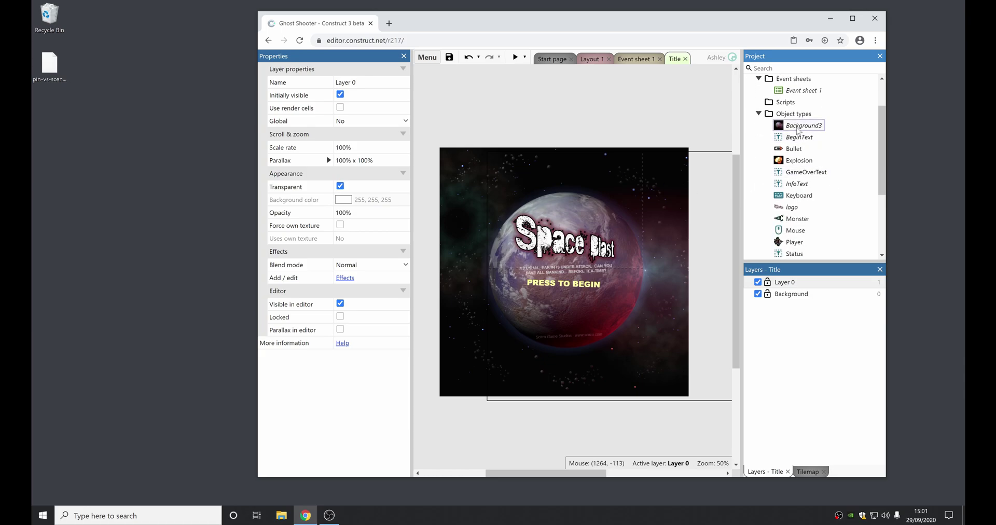
click(801, 208)
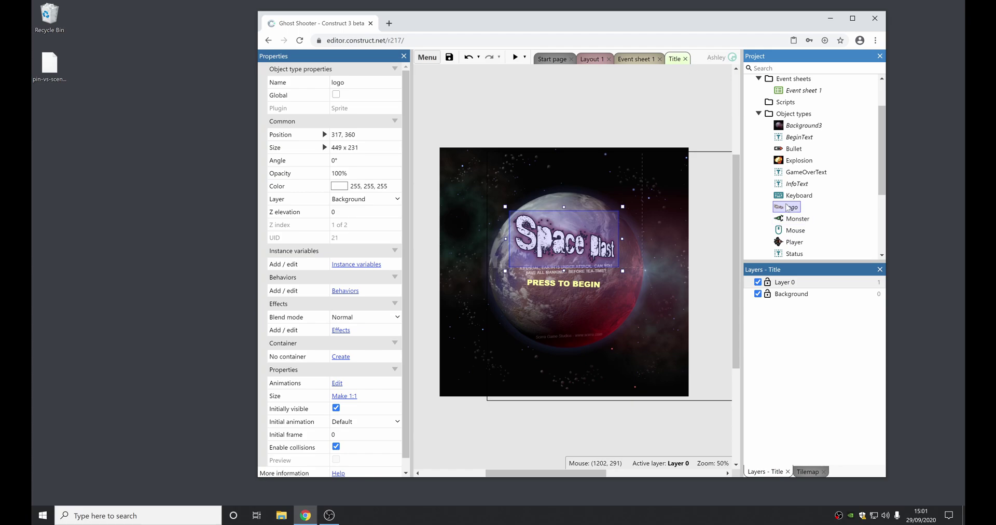
click(812, 129)
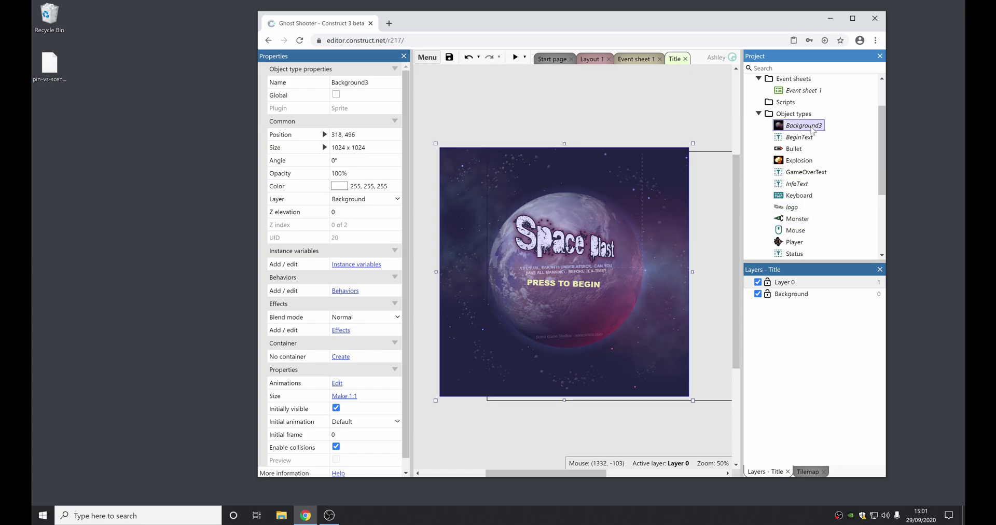
click(621, 107)
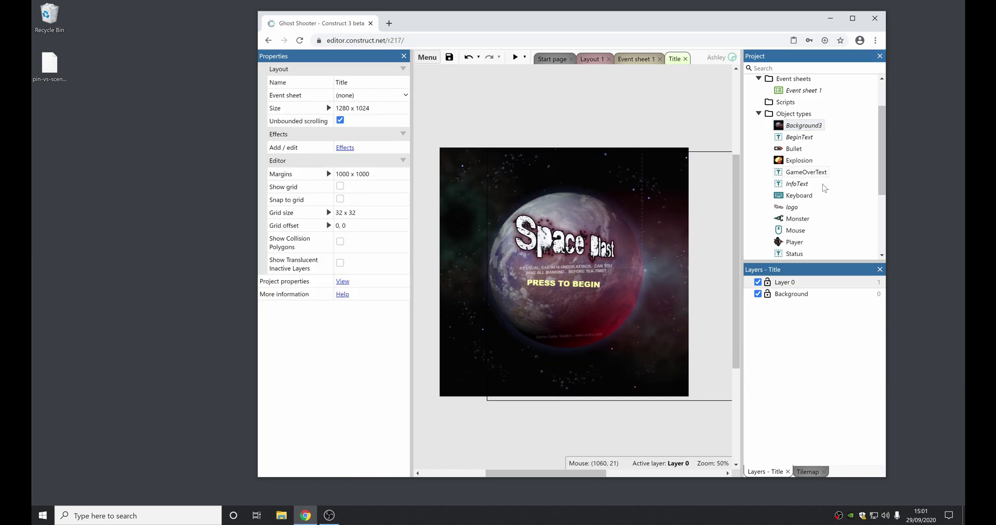